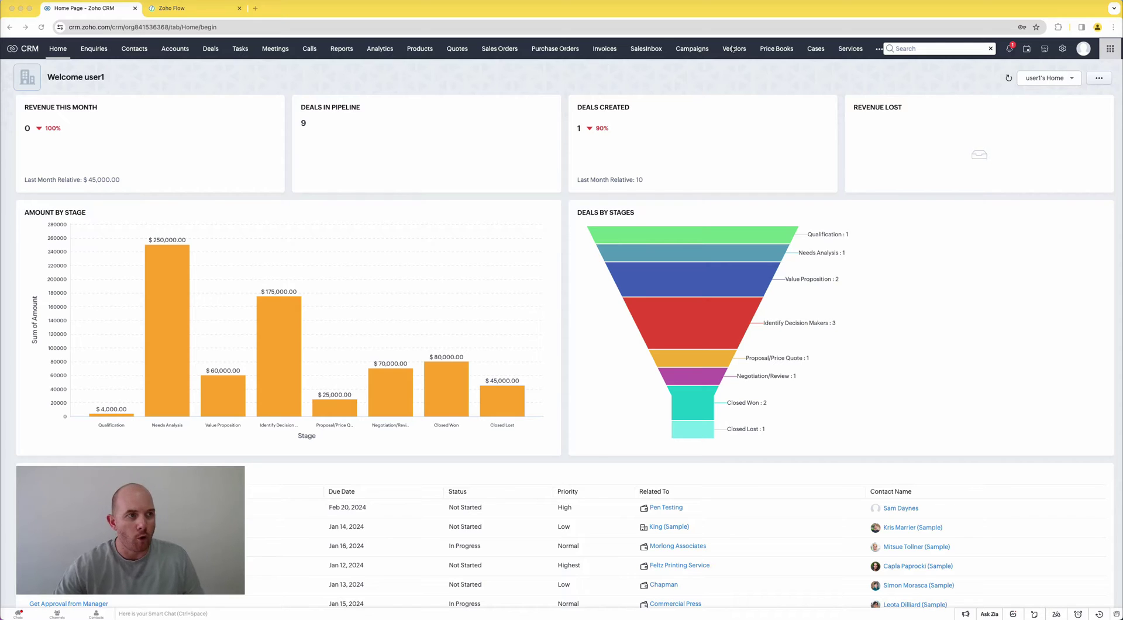
# Open the Web to Lead webform from the CRM setup for editing.
pyautogui.click(1064, 51)
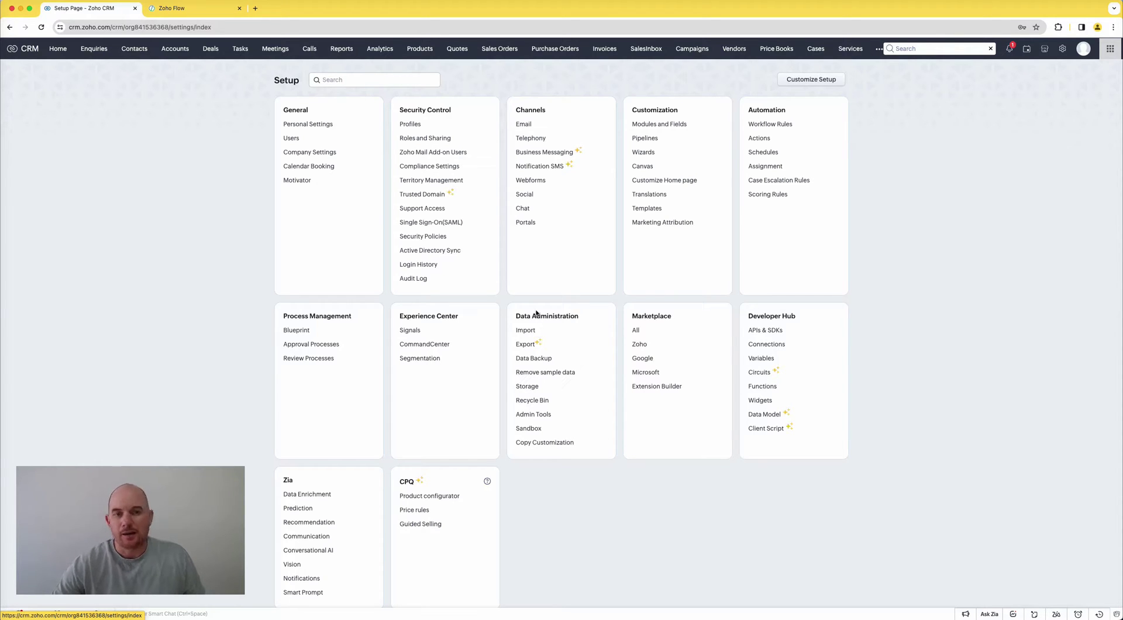
pyautogui.click(540, 180)
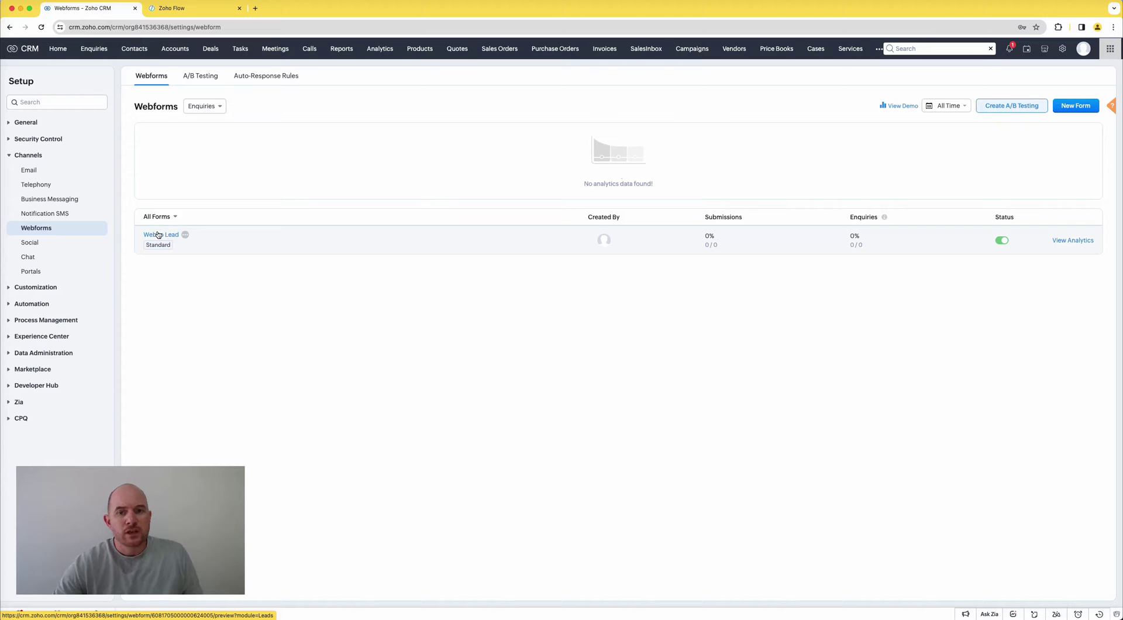
pyautogui.click(161, 235)
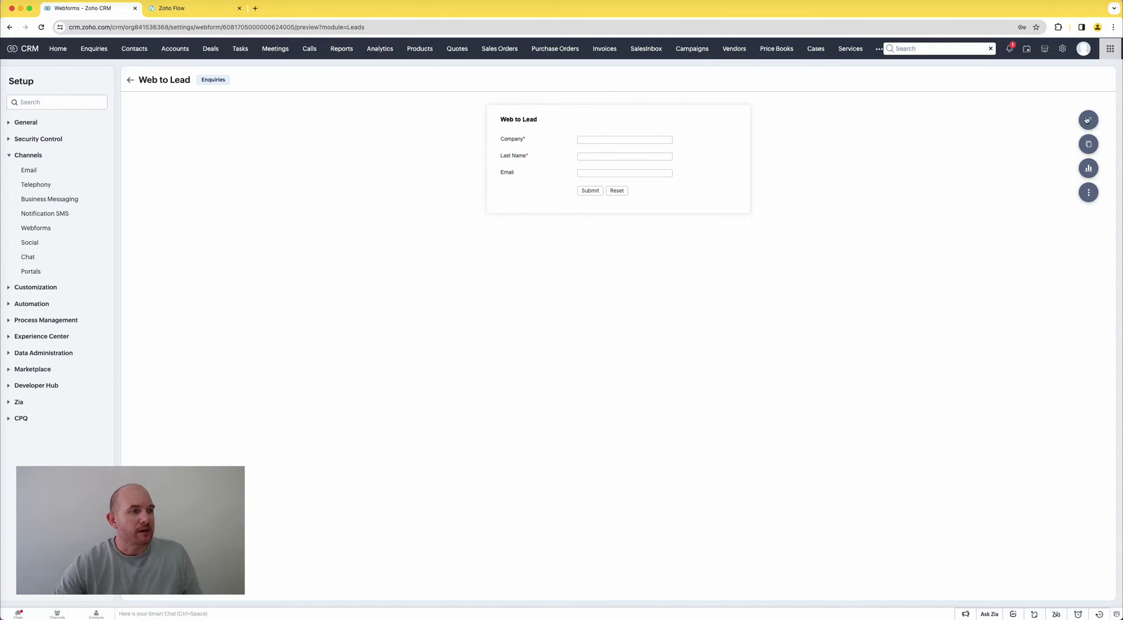
pyautogui.click(1089, 119)
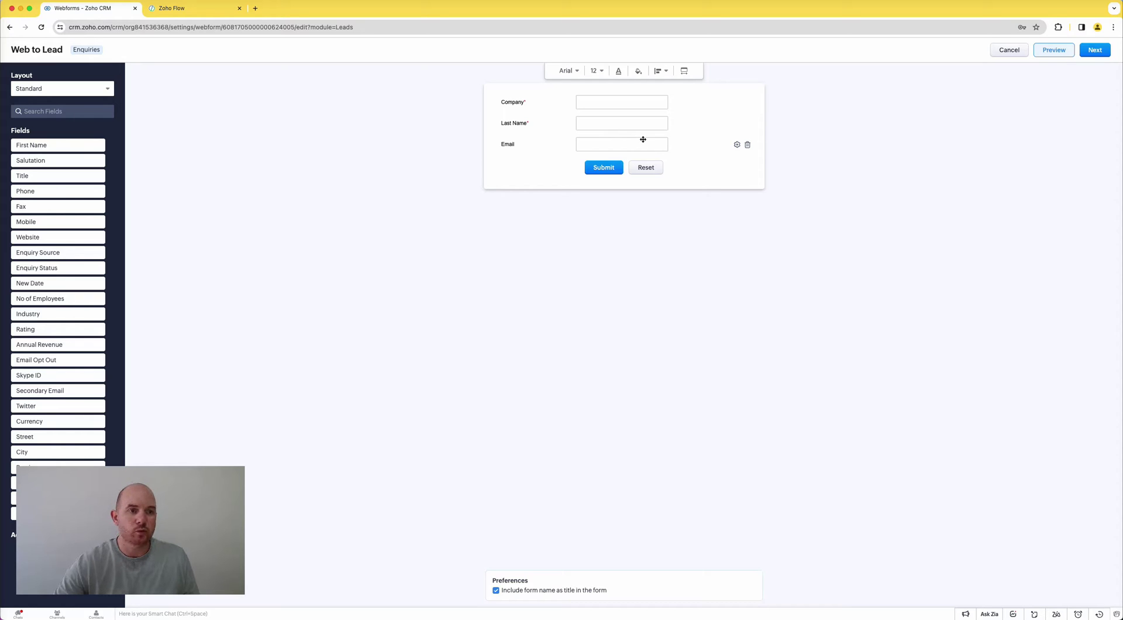
# Continue to the webform's details and preview the Splash Message and Thank you Page submit actions.
pyautogui.click(1093, 51)
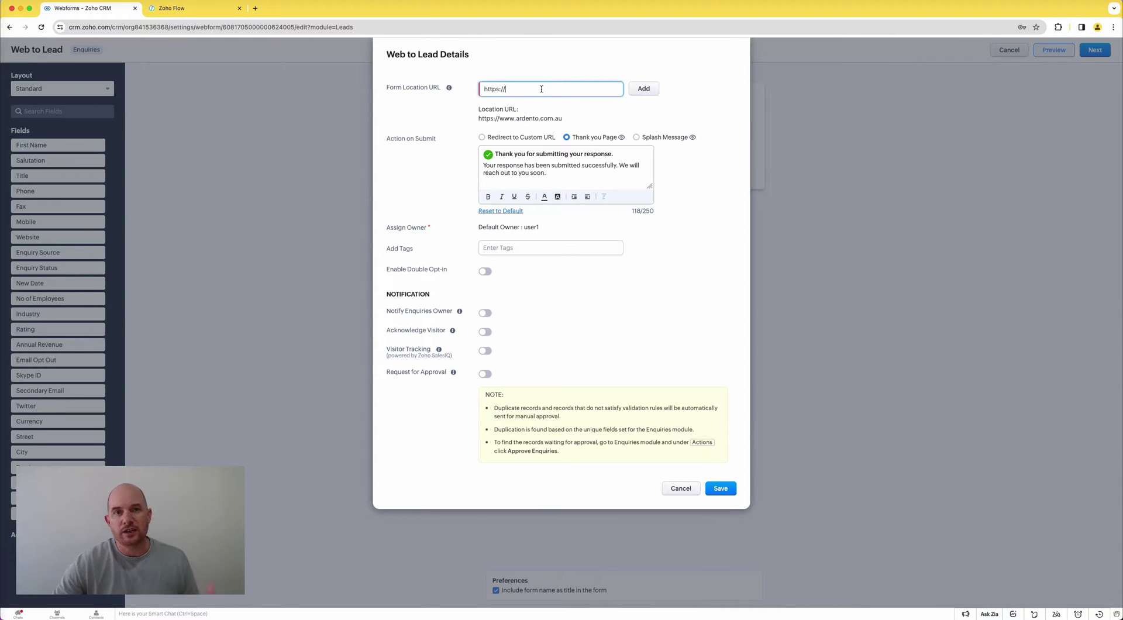
pyautogui.moveTo(492, 120)
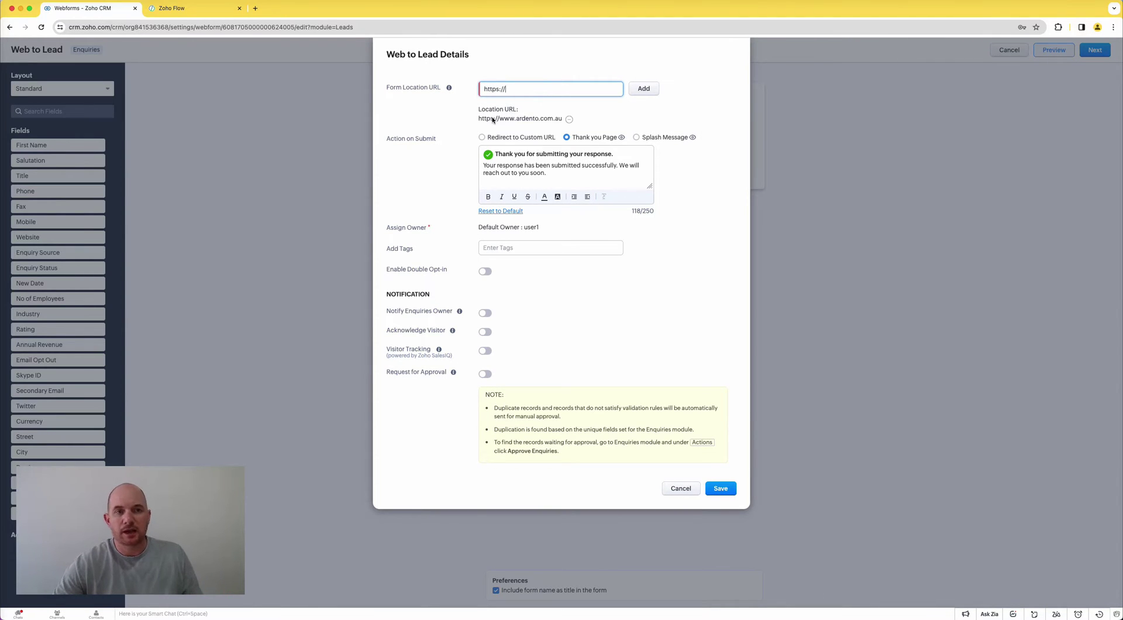
pyautogui.click(693, 138)
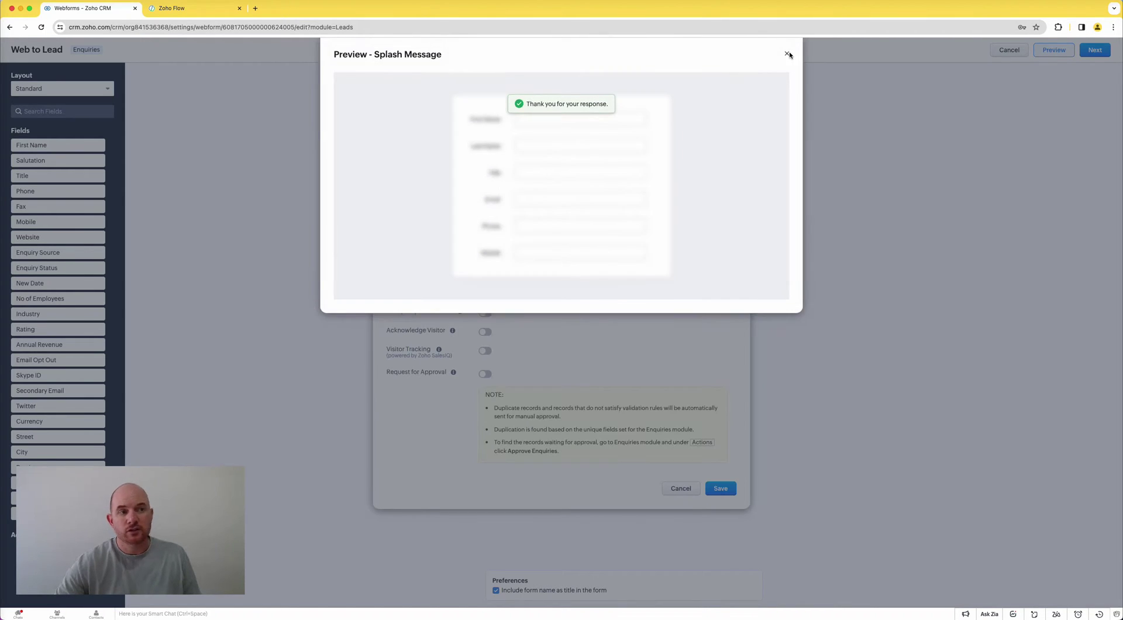
pyautogui.click(788, 54)
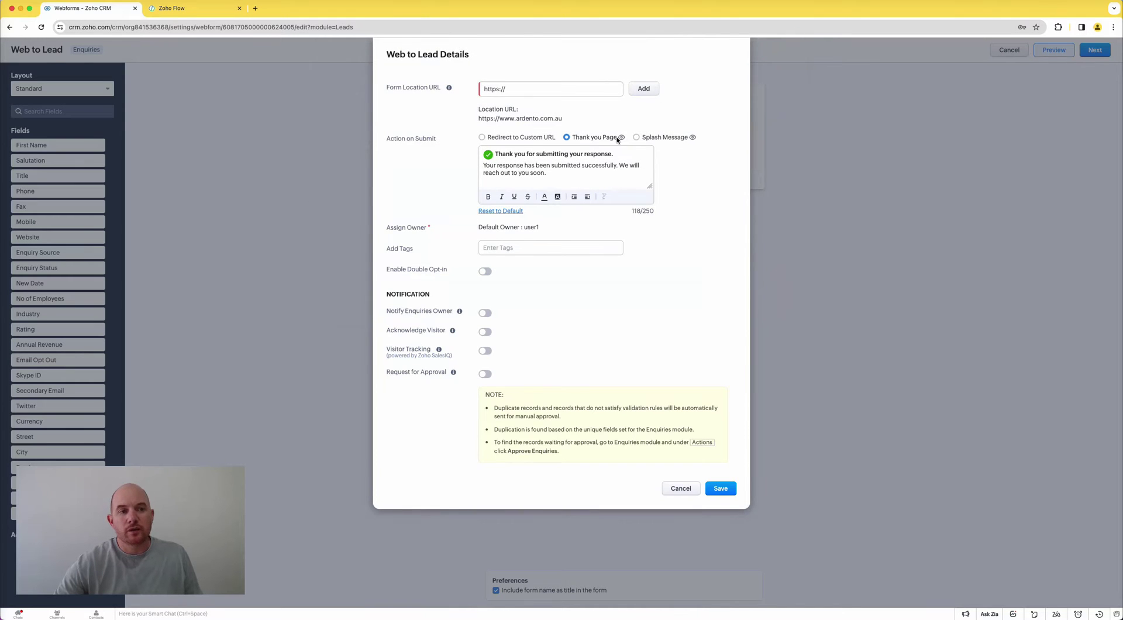
pyautogui.click(622, 137)
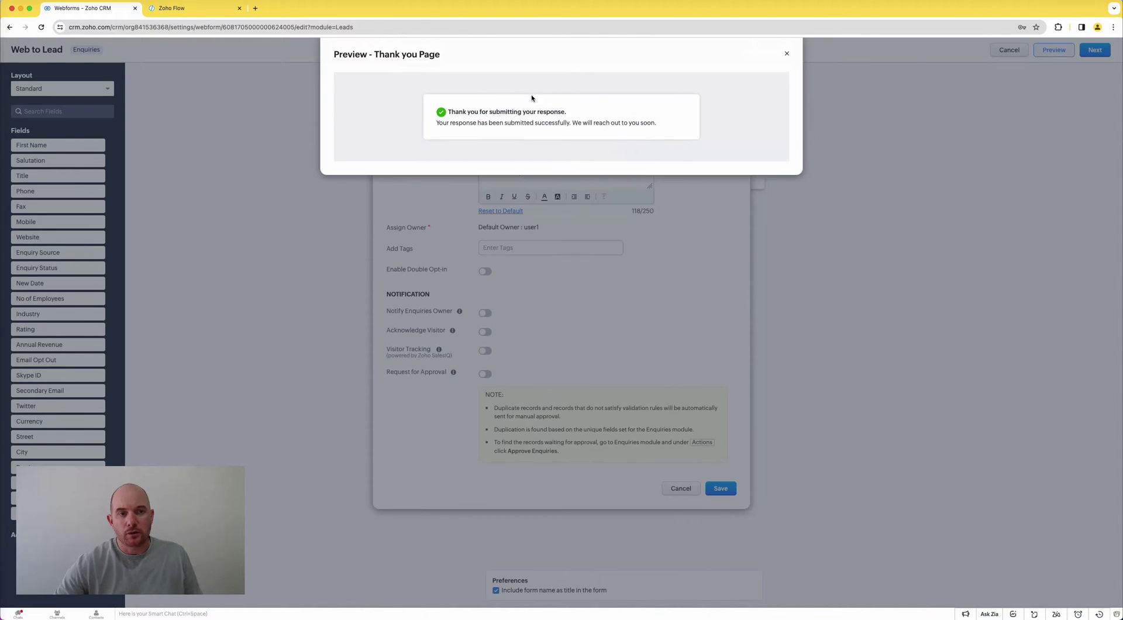
pyautogui.click(788, 54)
pyautogui.click(788, 54)
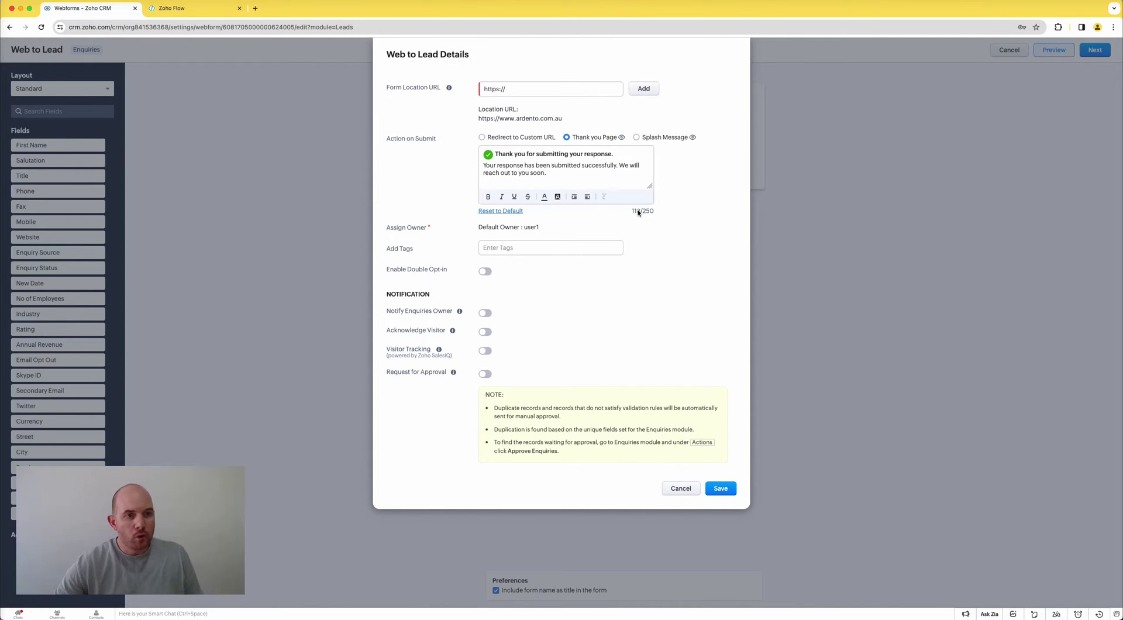
# Save the Web to Lead form details and set the publishing format to QR Code, finishing the publish options.
pyautogui.click(727, 489)
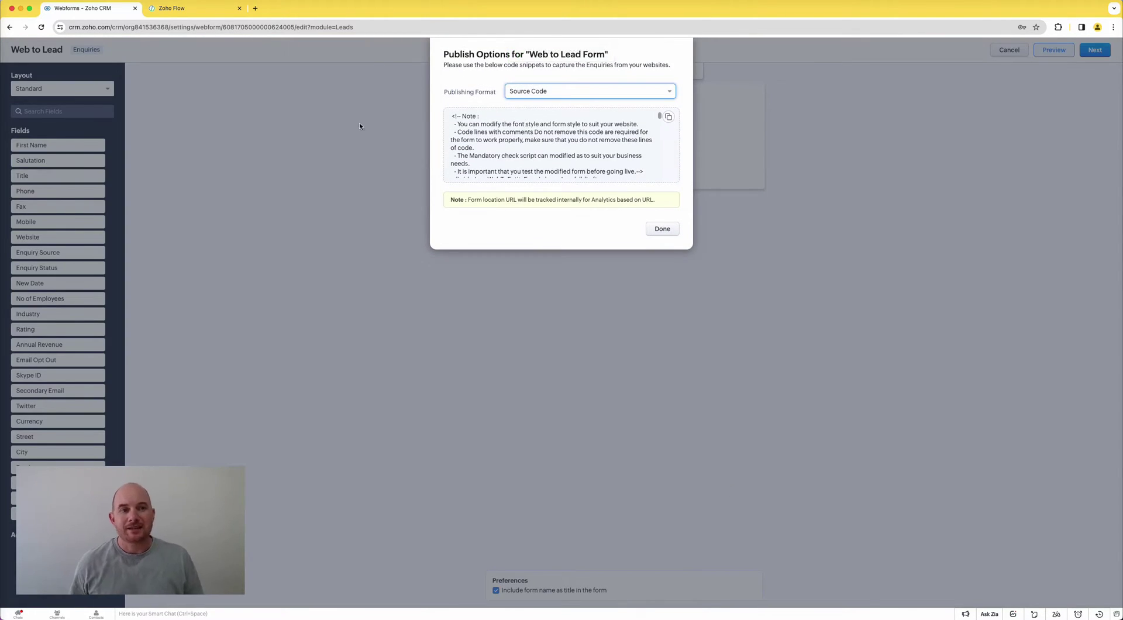
pyautogui.click(558, 94)
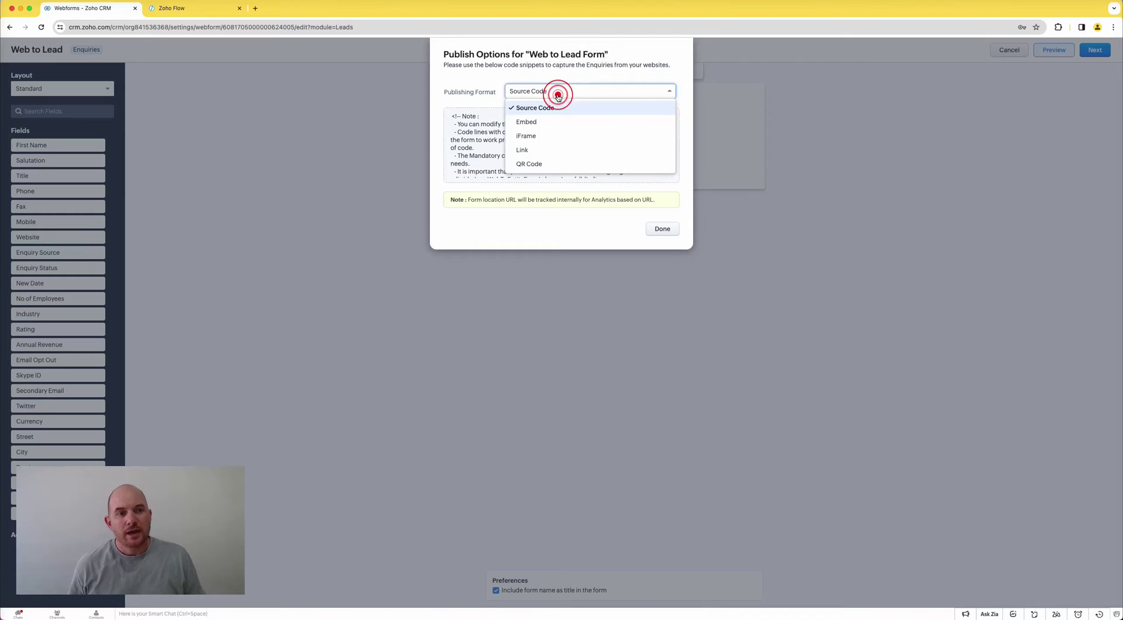
pyautogui.click(540, 164)
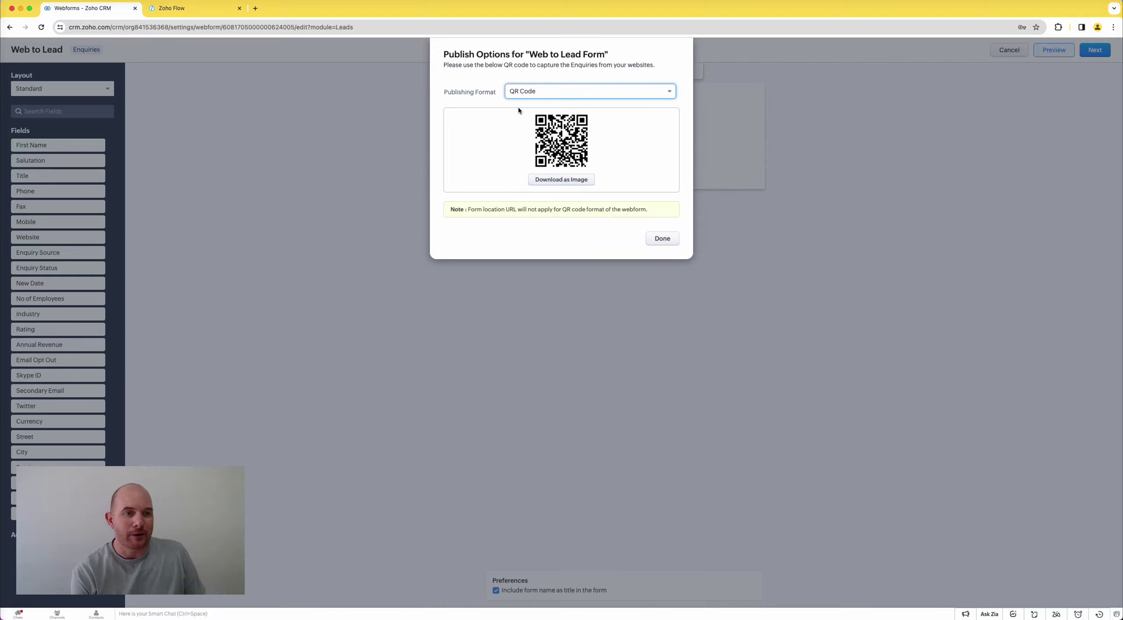
pyautogui.click(662, 239)
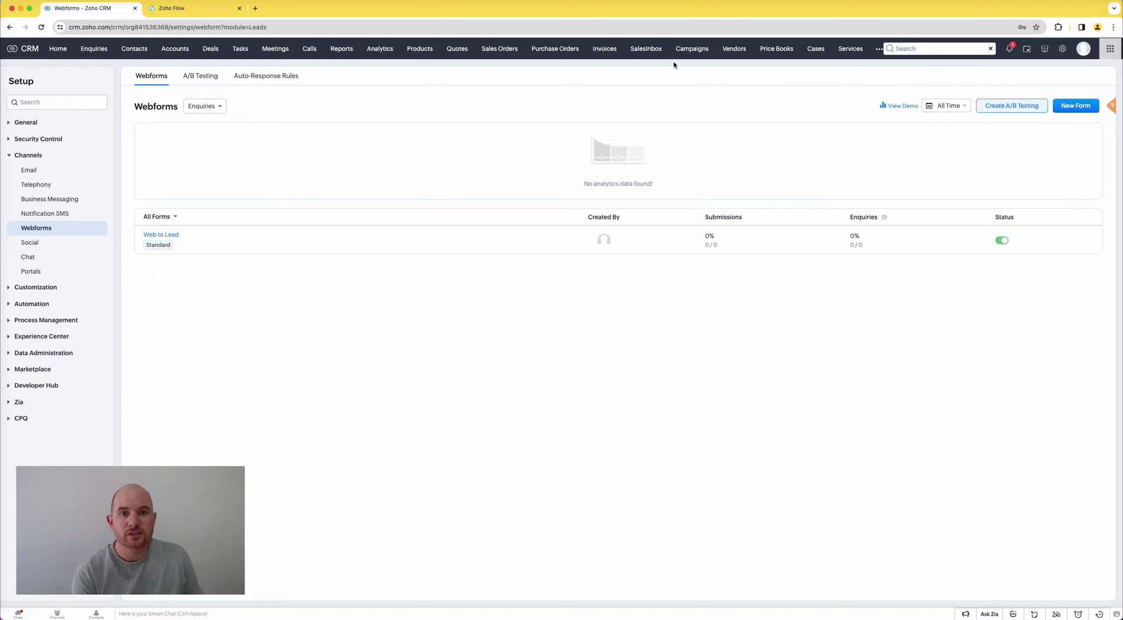
# Open the Rangoni Of Florence deal and view the products in its Deal Subform.
pyautogui.click(212, 50)
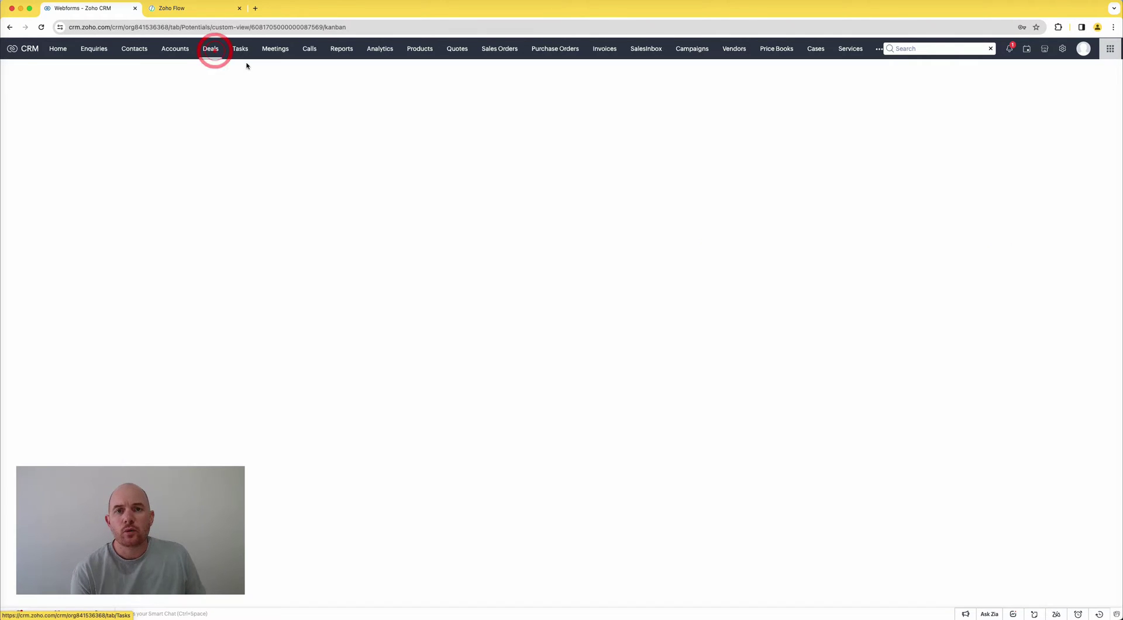
pyautogui.click(192, 141)
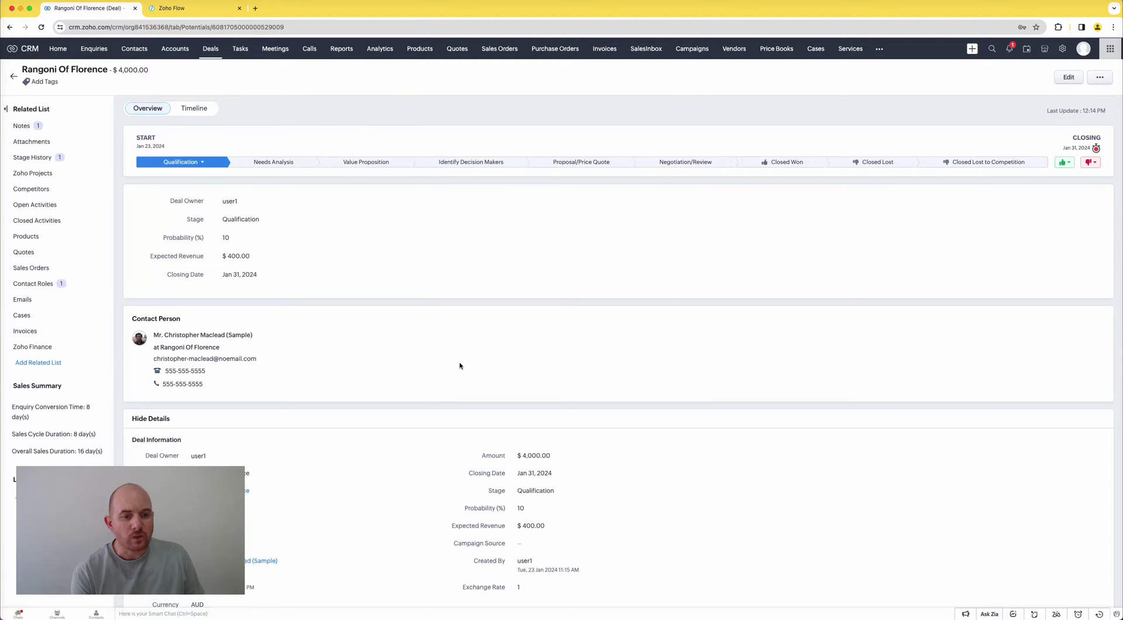
pyautogui.scroll(-6, 457, 369)
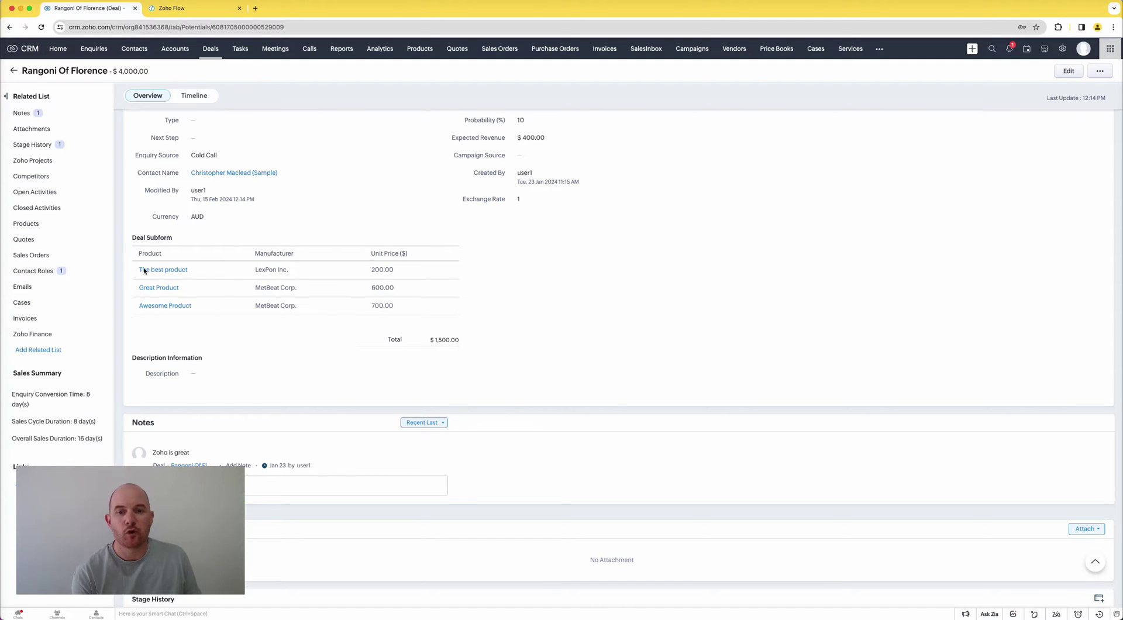
# Edit the deal, copy the manufacturer MetBeat Corp. from the Great Product subform row, and save the deal.
pyautogui.click(1068, 71)
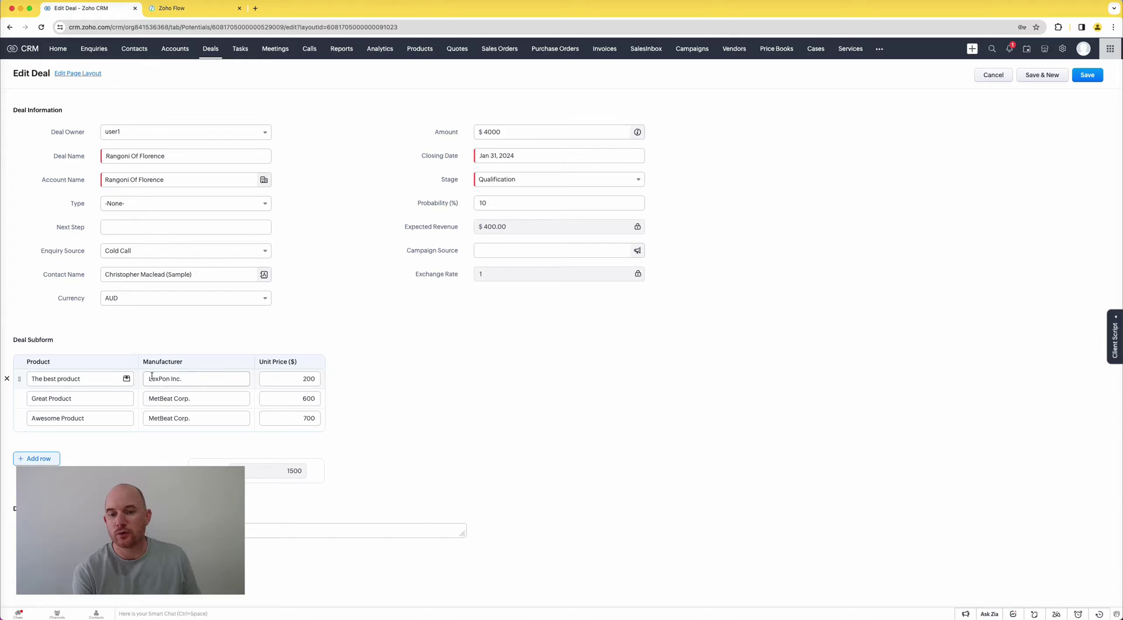
pyautogui.tripleClick(201, 398)
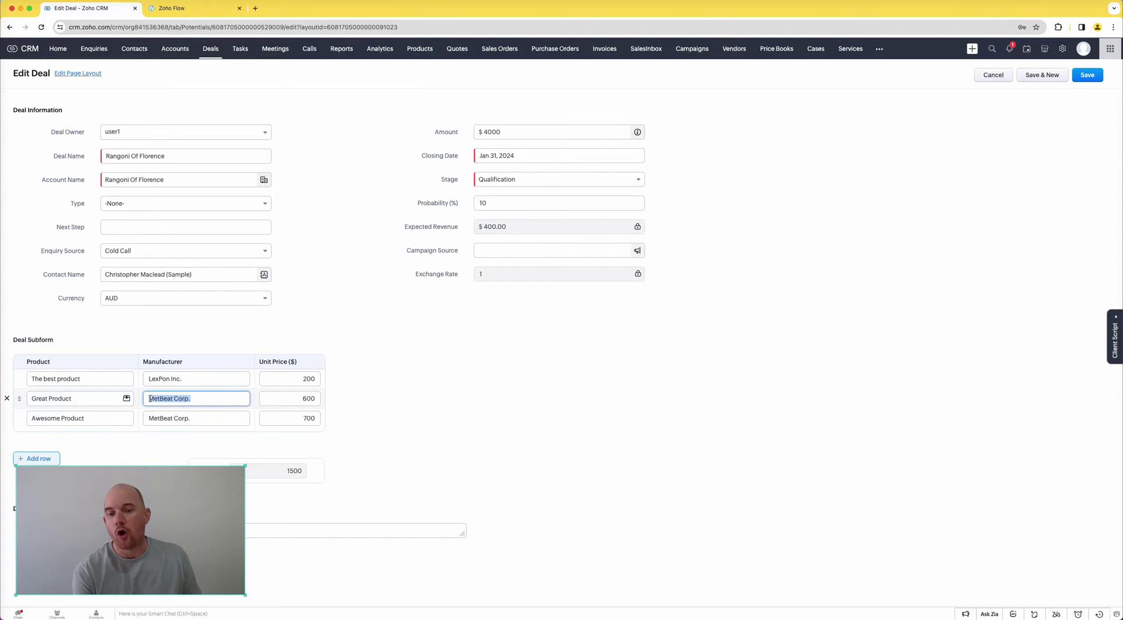
pyautogui.rightClick(150, 401)
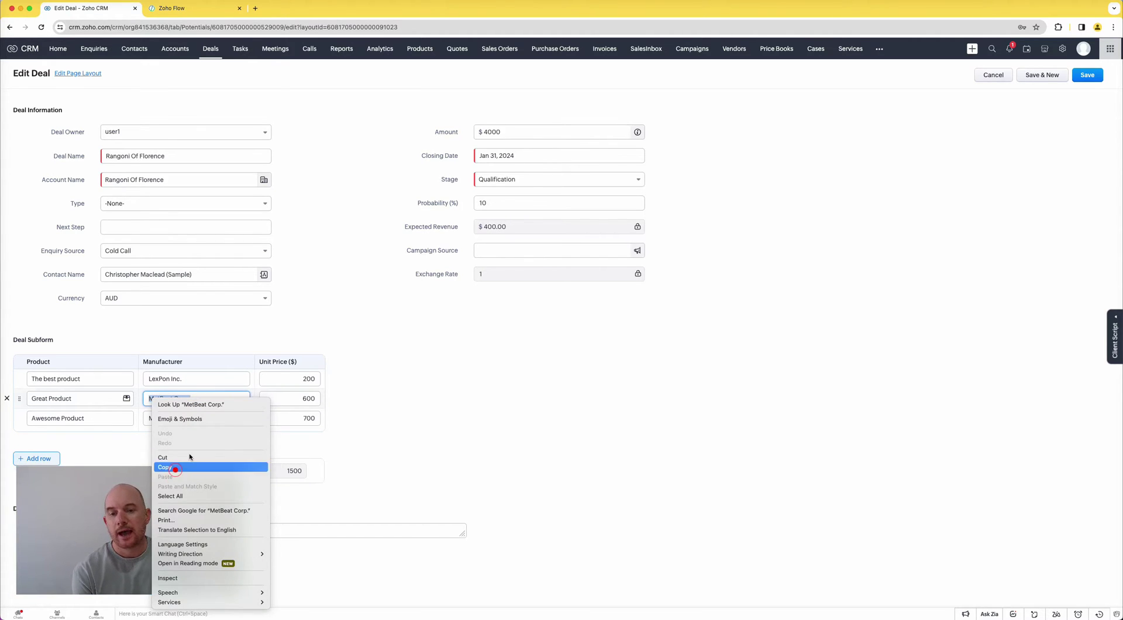
pyautogui.click(173, 467)
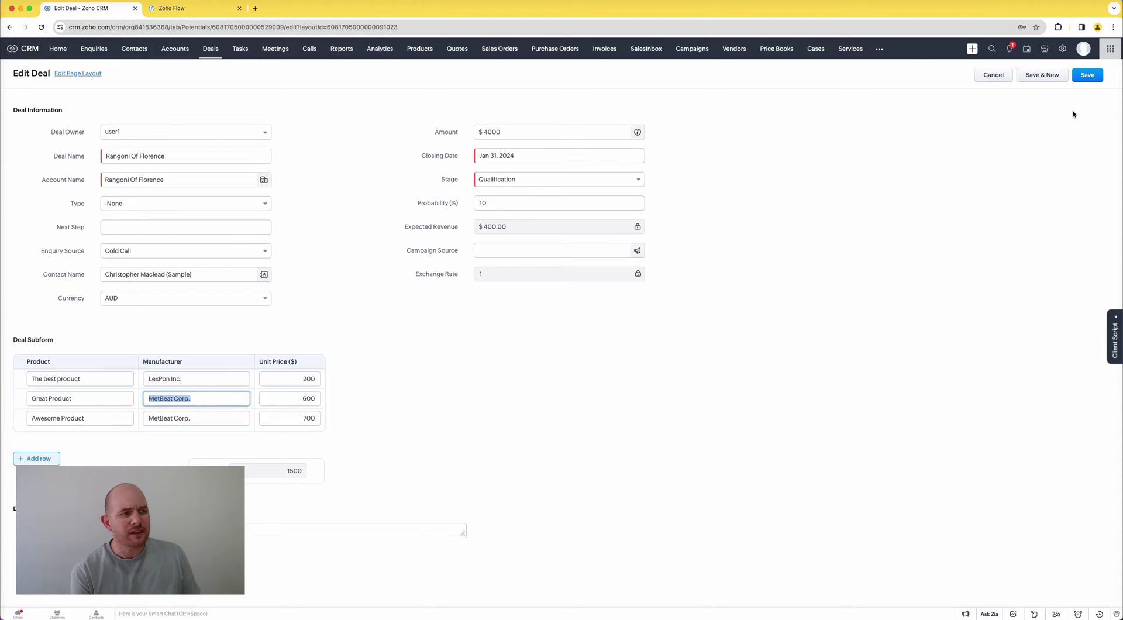
pyautogui.click(1091, 76)
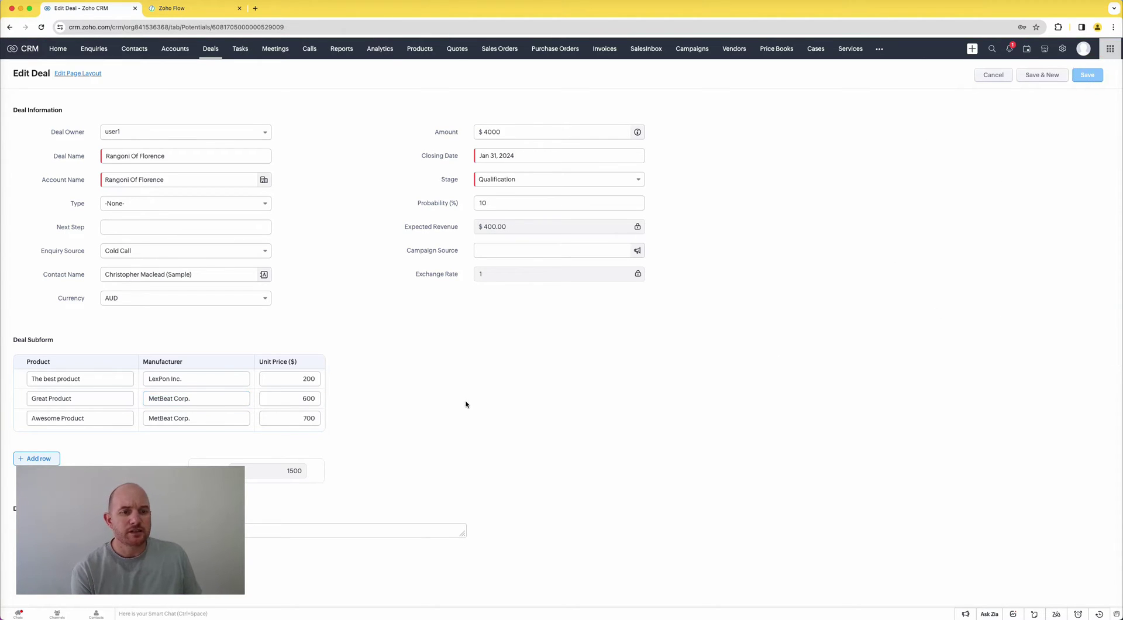
# Examine the Total below the product rows in the saved deal's subform.
pyautogui.scroll(-10, 358, 423)
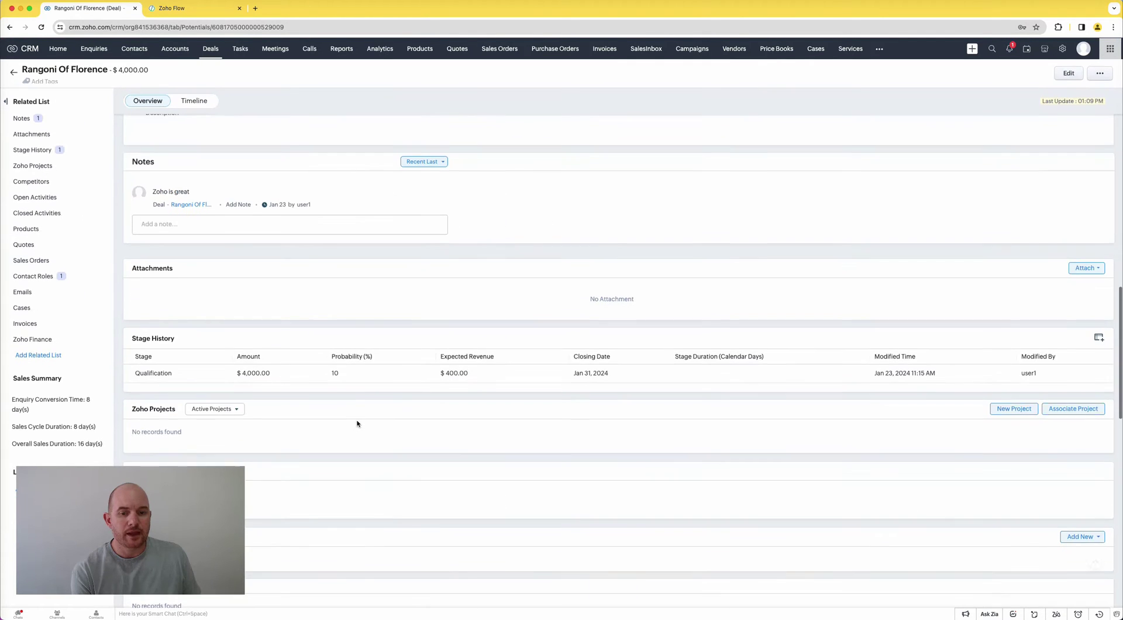
pyautogui.scroll(3, 368, 419)
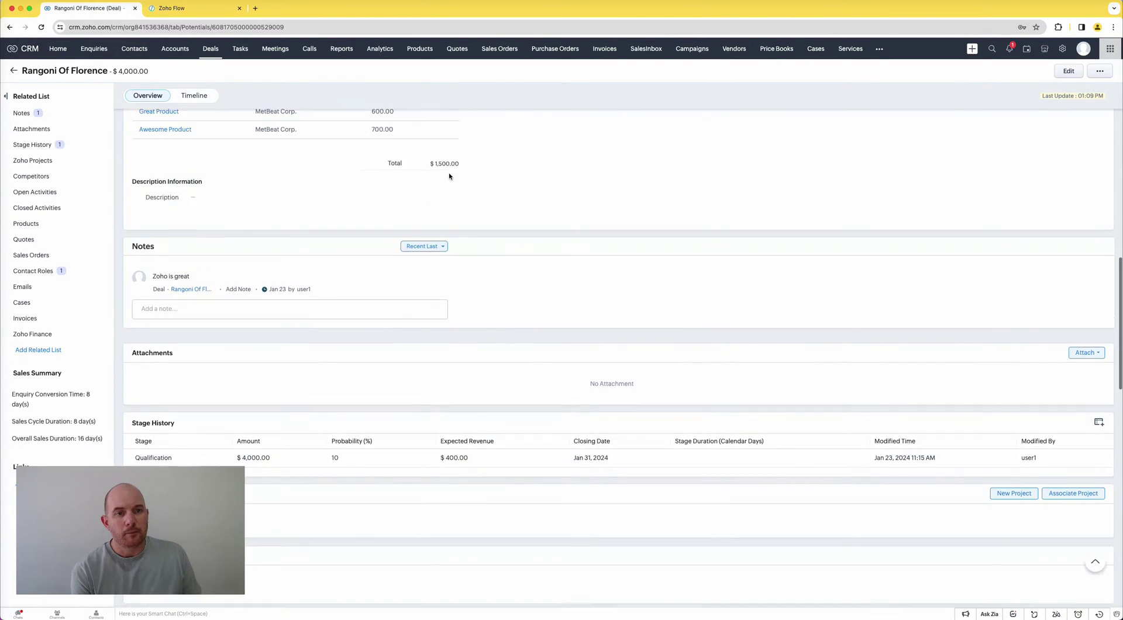
pyautogui.scroll(1, 460, 179)
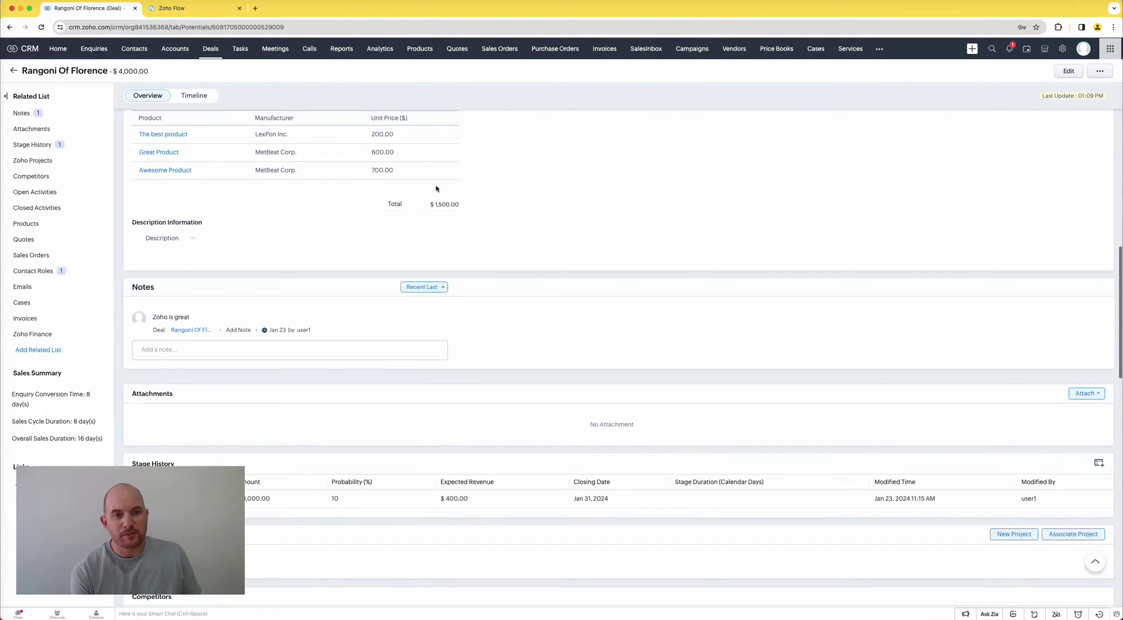
pyautogui.tripleClick(388, 203)
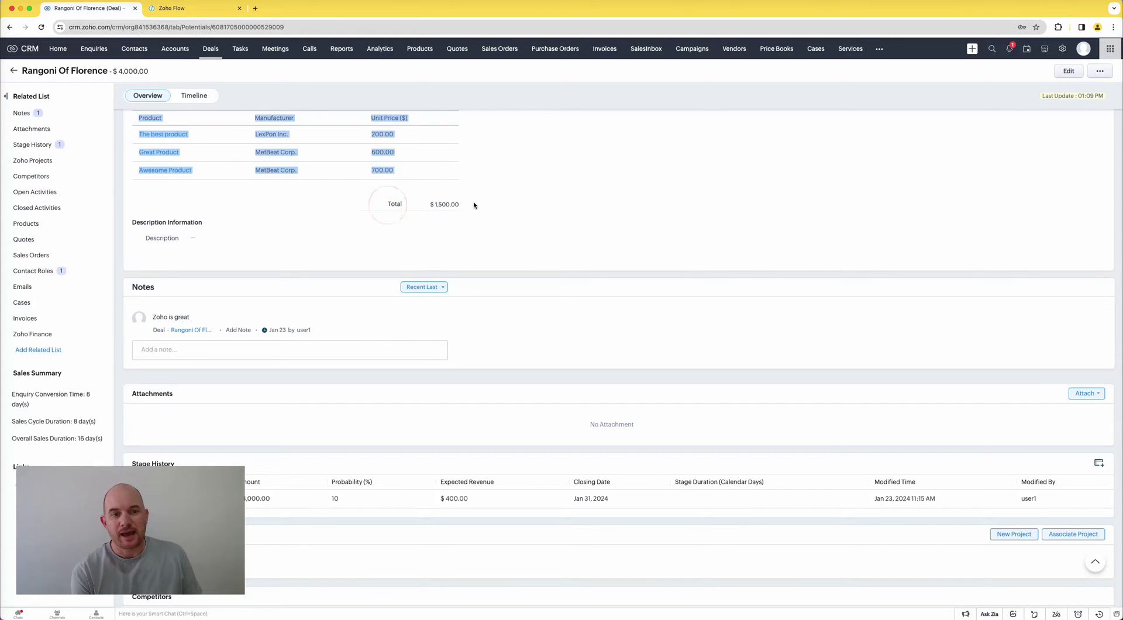
pyautogui.click(490, 206)
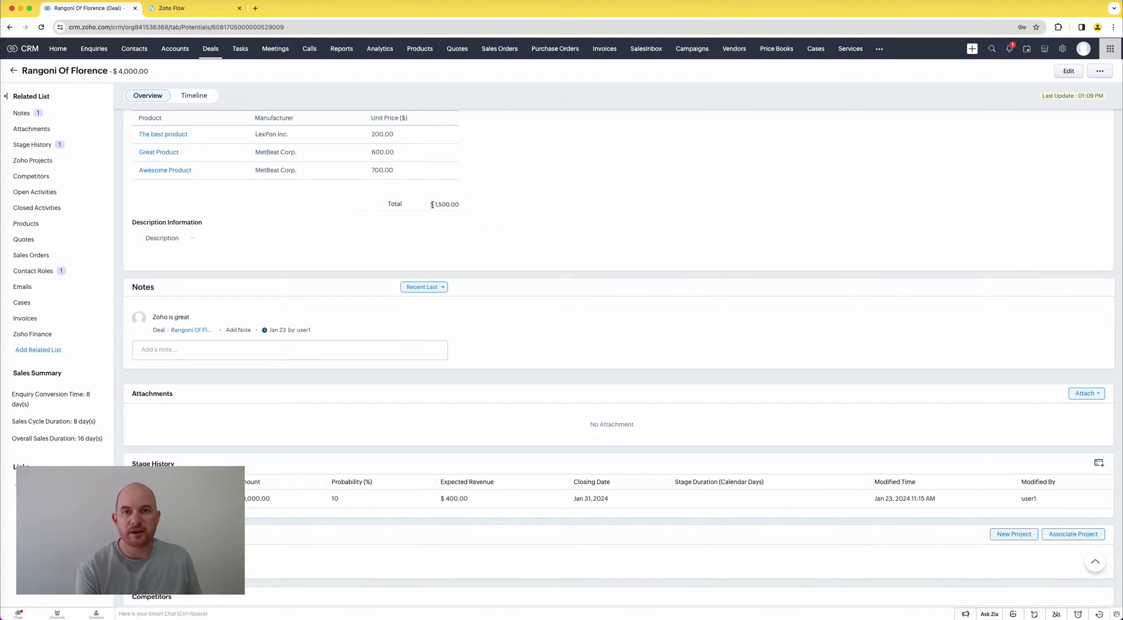
# Open the Standard layout of the Deals module in the CRM's Modules and Fields setup.
pyautogui.click(1062, 50)
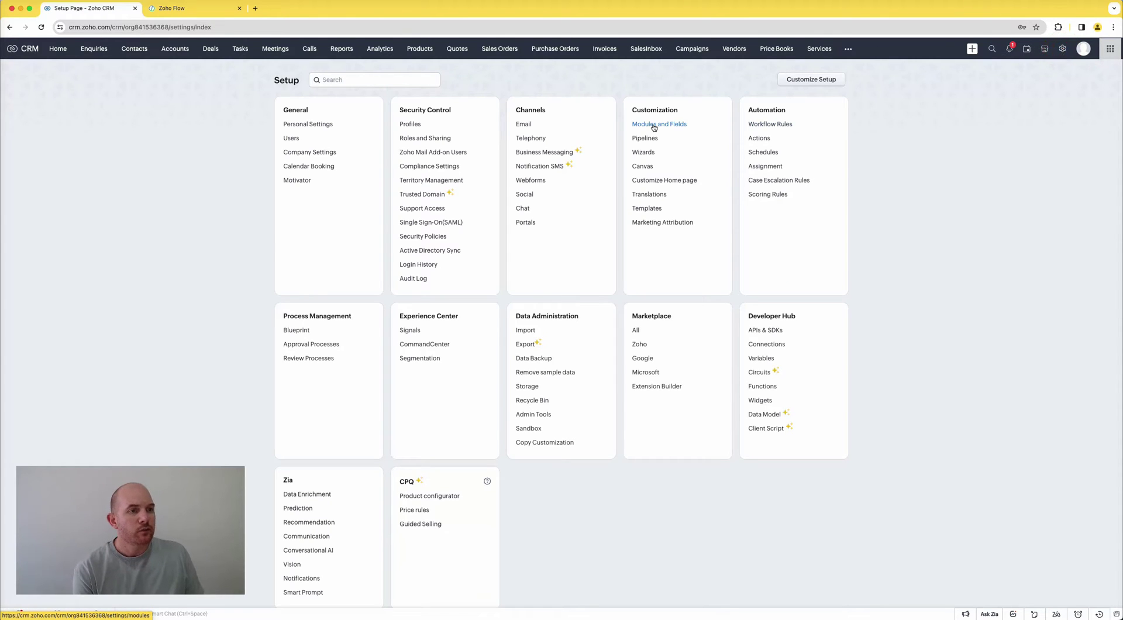
pyautogui.click(654, 124)
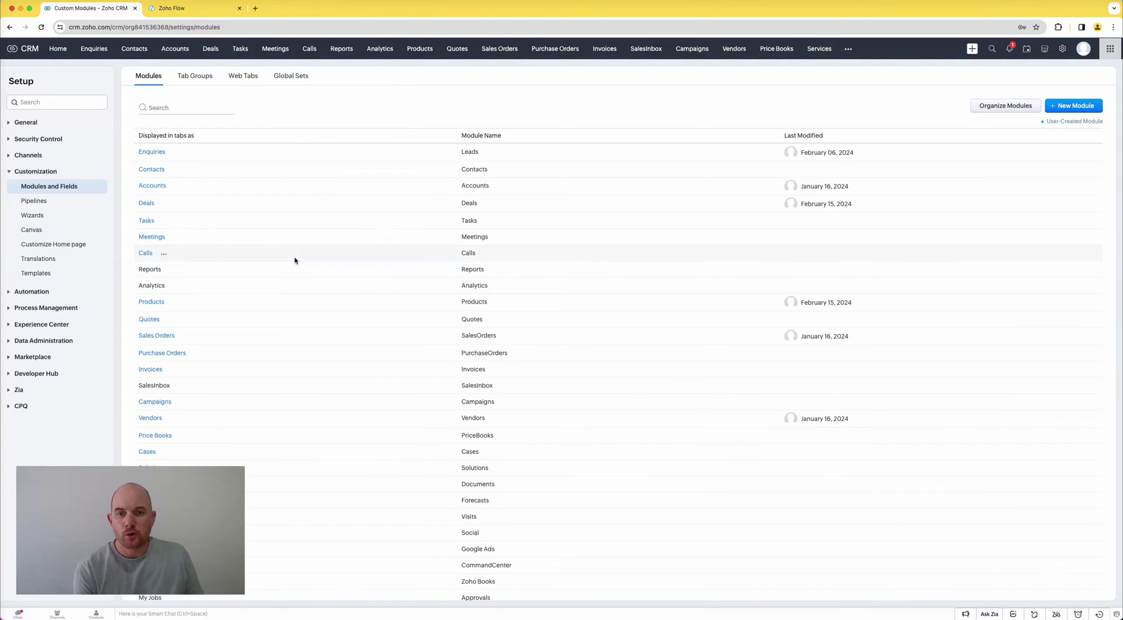
pyautogui.click(163, 204)
pyautogui.click(151, 204)
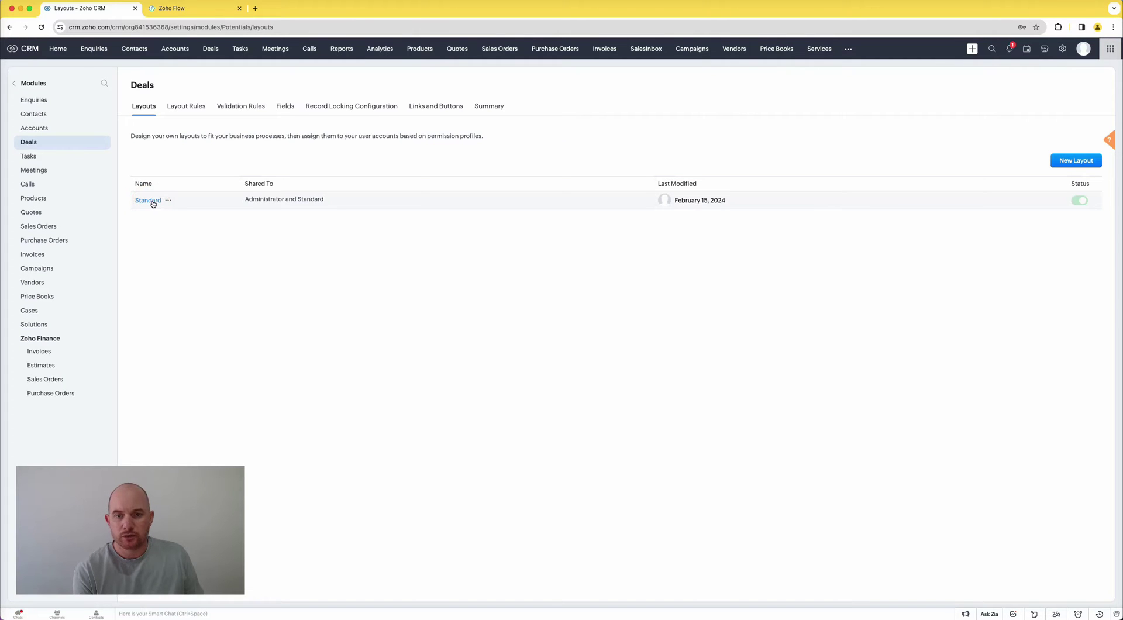
pyautogui.click(151, 201)
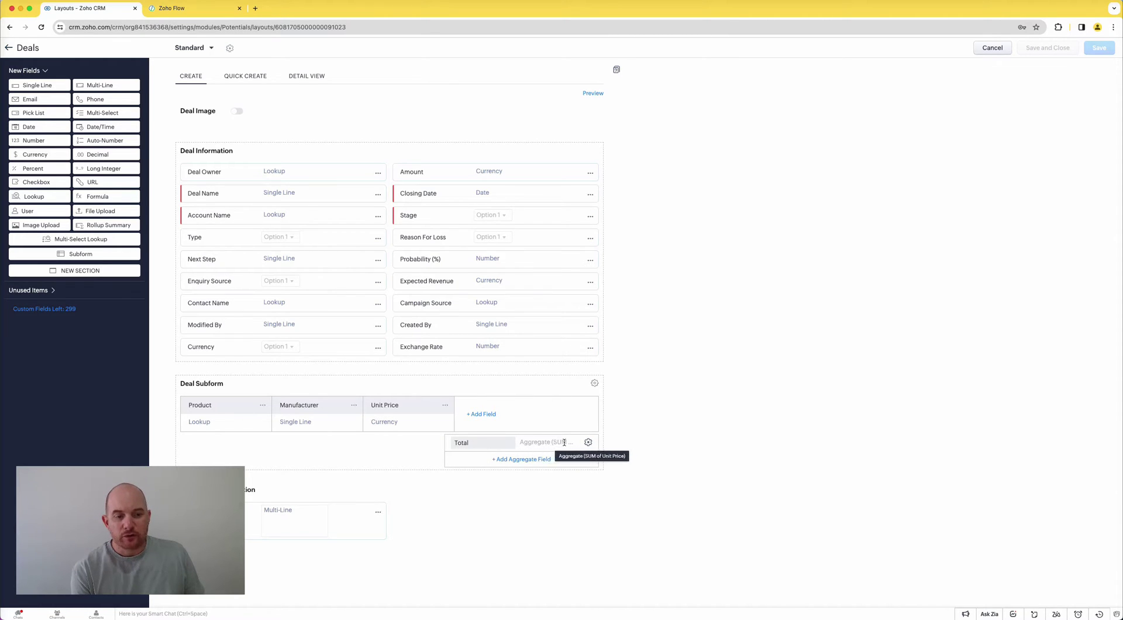
# Review the properties of the Total aggregate field in the Deal Subform and close them without changes.
pyautogui.click(587, 442)
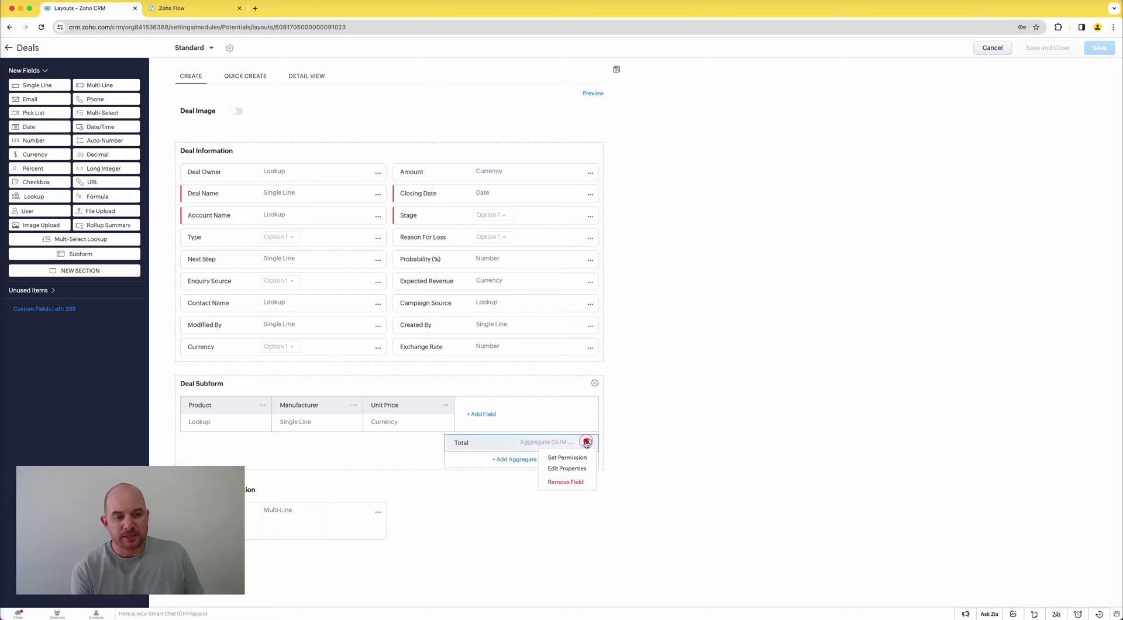
pyautogui.click(577, 472)
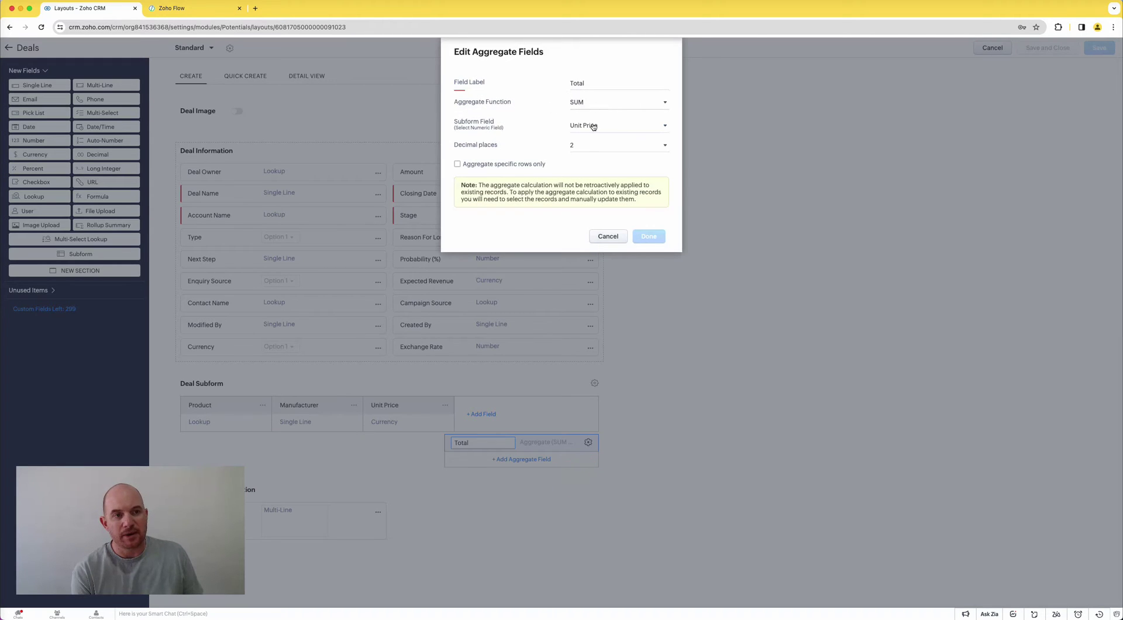
pyautogui.click(609, 237)
# Add a Deal Subform aggregate field that sums Unit Price only for rows where Manufacturer is MetBeat Corp.
pyautogui.click(515, 459)
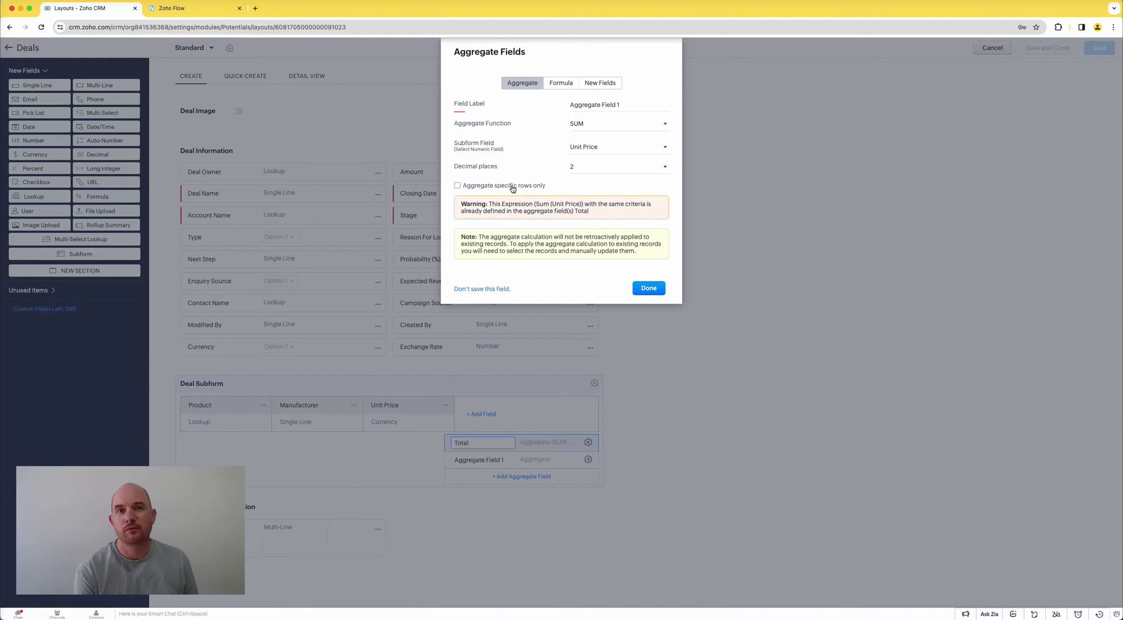
pyautogui.click(513, 186)
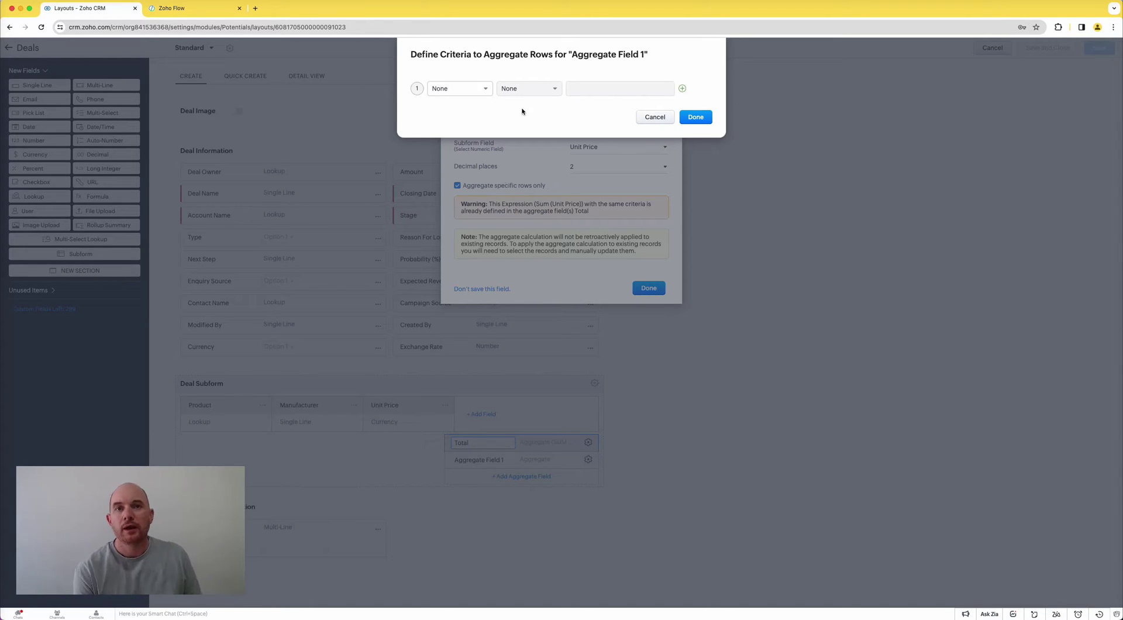
pyautogui.click(472, 90)
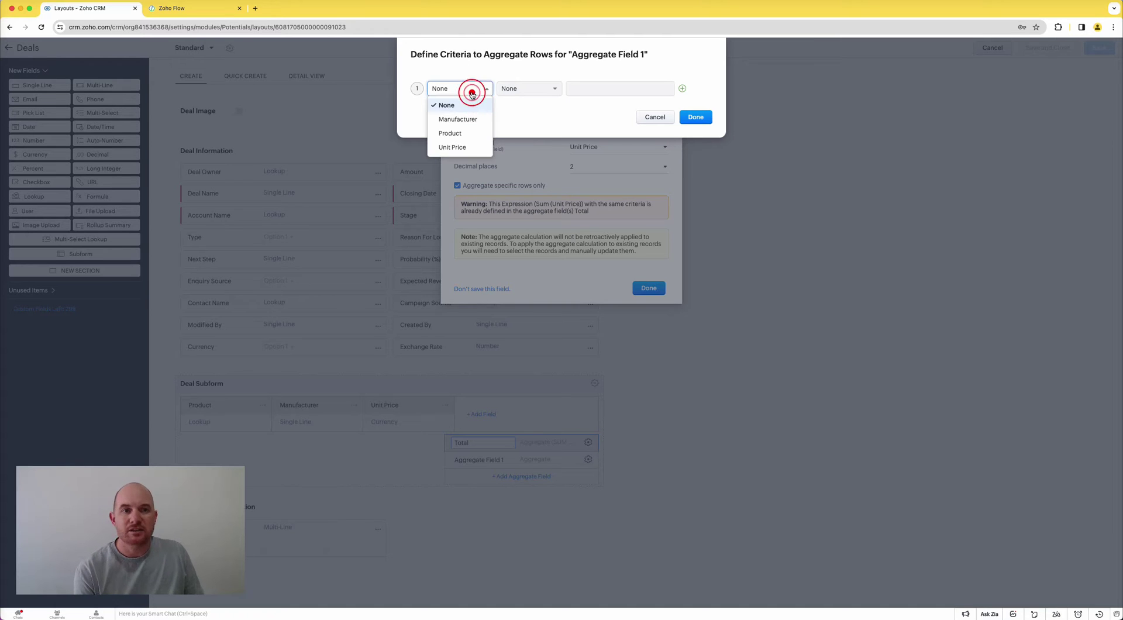
pyautogui.click(458, 119)
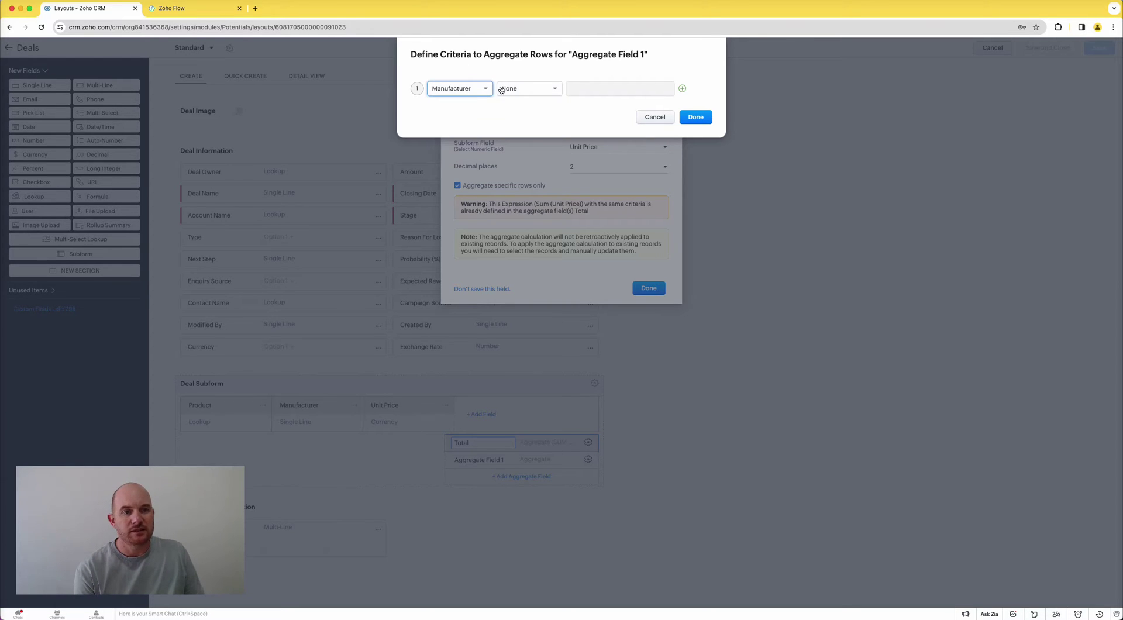
pyautogui.click(531, 88)
pyautogui.click(525, 118)
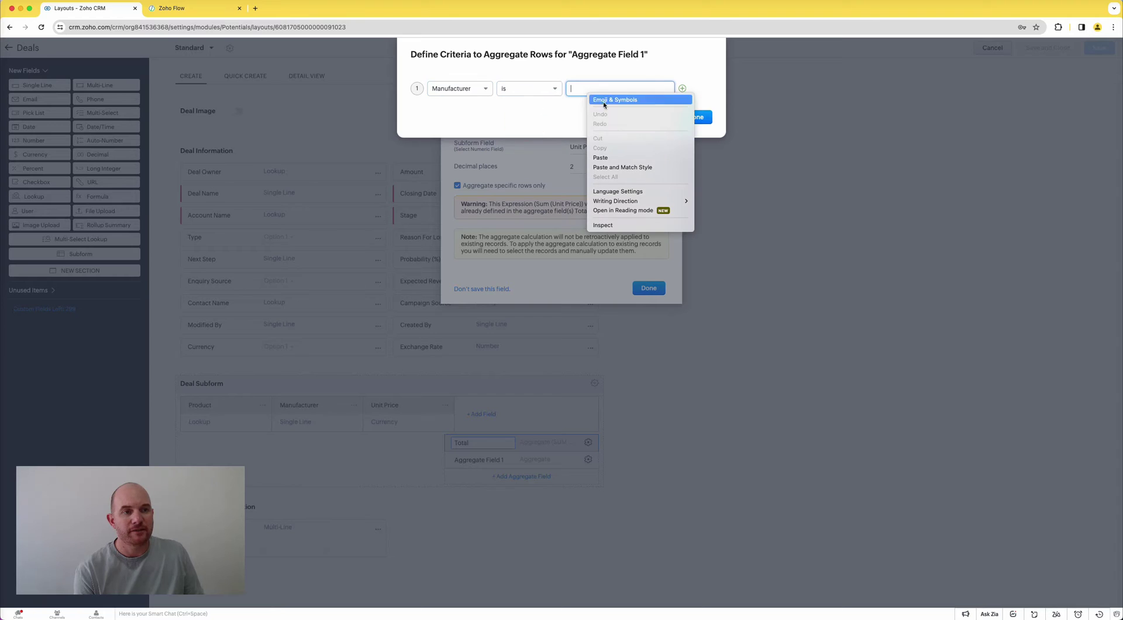
pyautogui.click(618, 159)
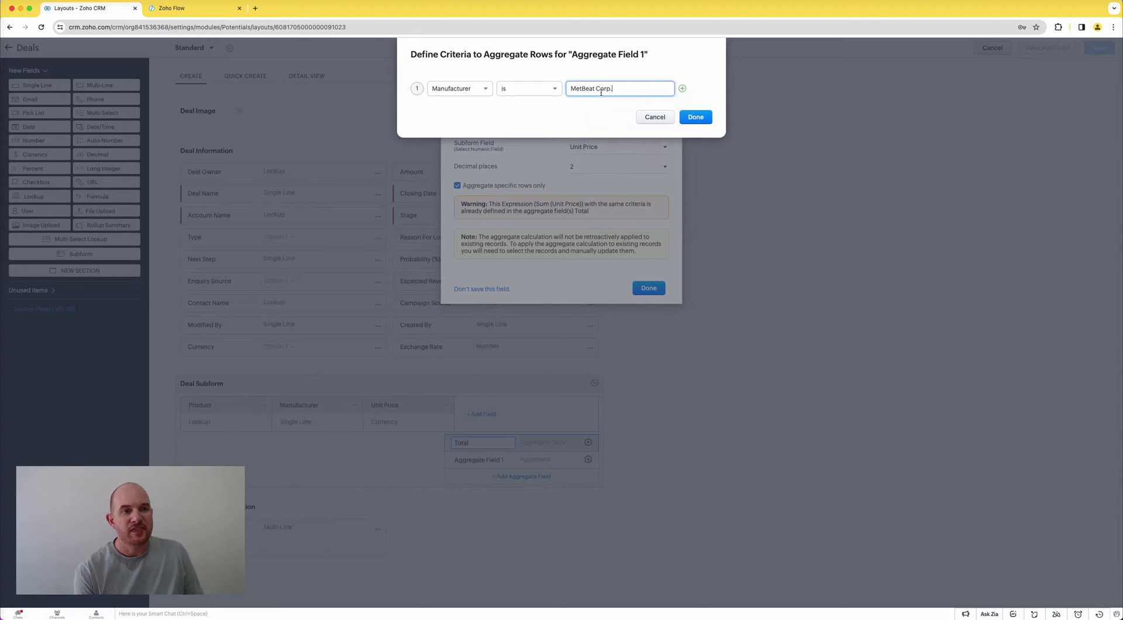
pyautogui.click(696, 118)
# Label the new aggregate field MetBeat Total, finish its setup and save the Standard layout.
pyautogui.moveTo(623, 105); pyautogui.dragTo(560, 110)
pyautogui.write('MetBeat Total')
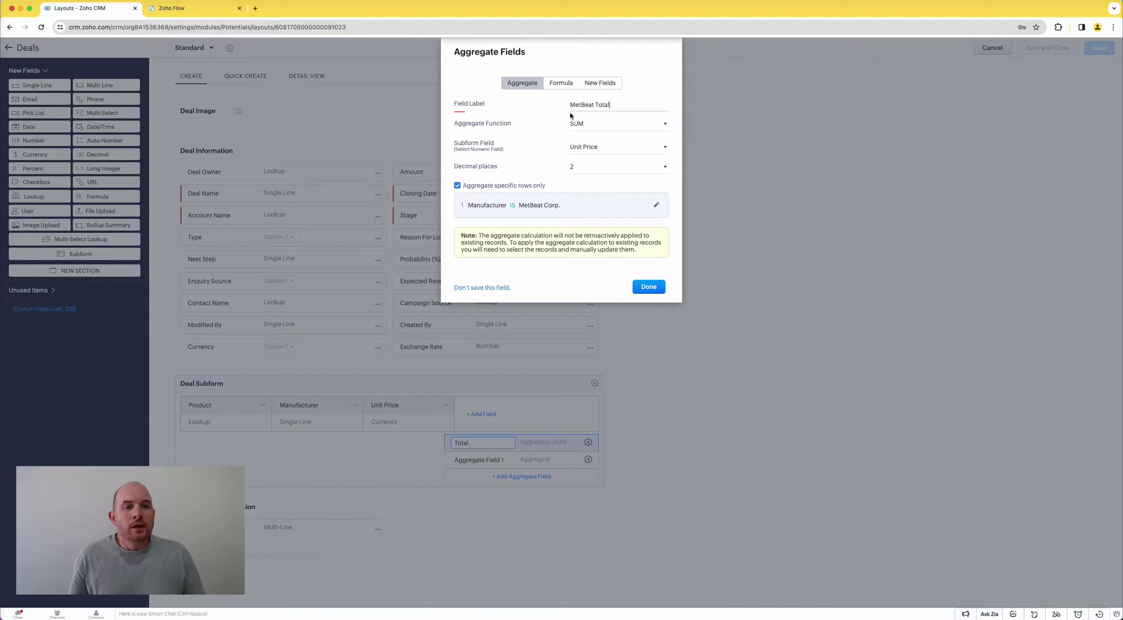
pyautogui.click(649, 287)
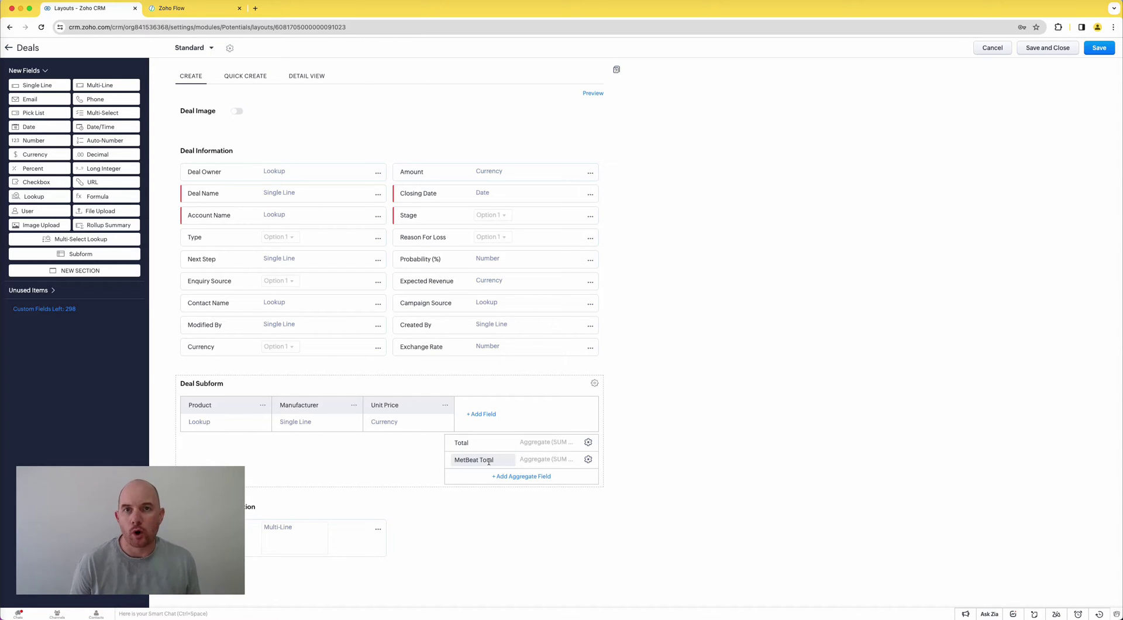
pyautogui.click(1110, 47)
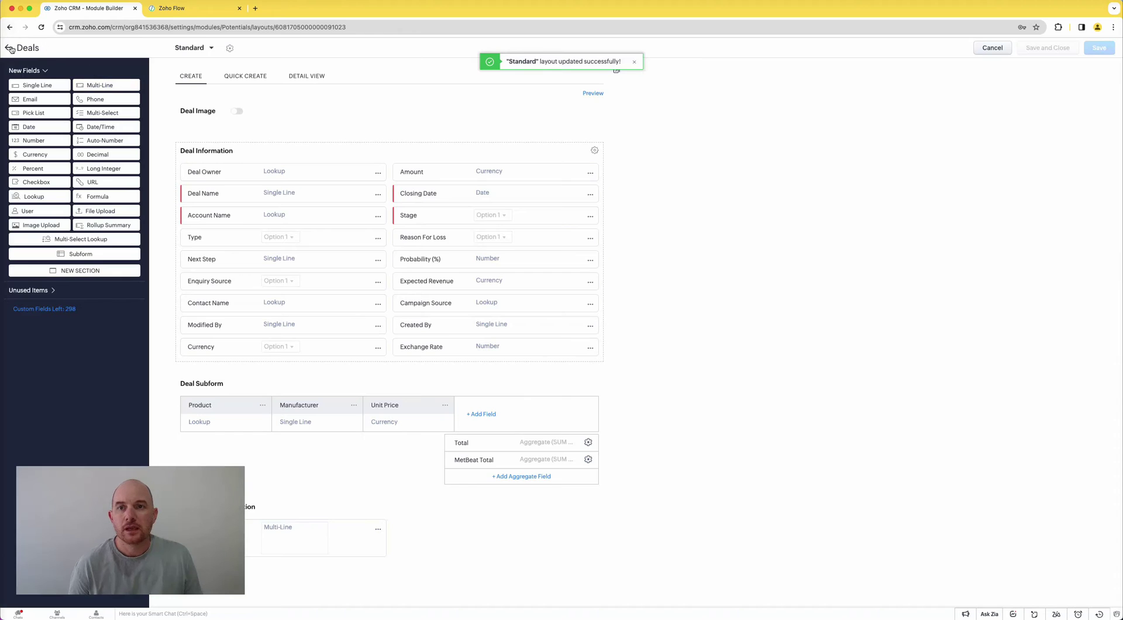
# Leave the layout editor, reopen the recently viewed Rangoni Of Florence deal, and edit and save it to recalculate its subform totals.
pyautogui.click(10, 47)
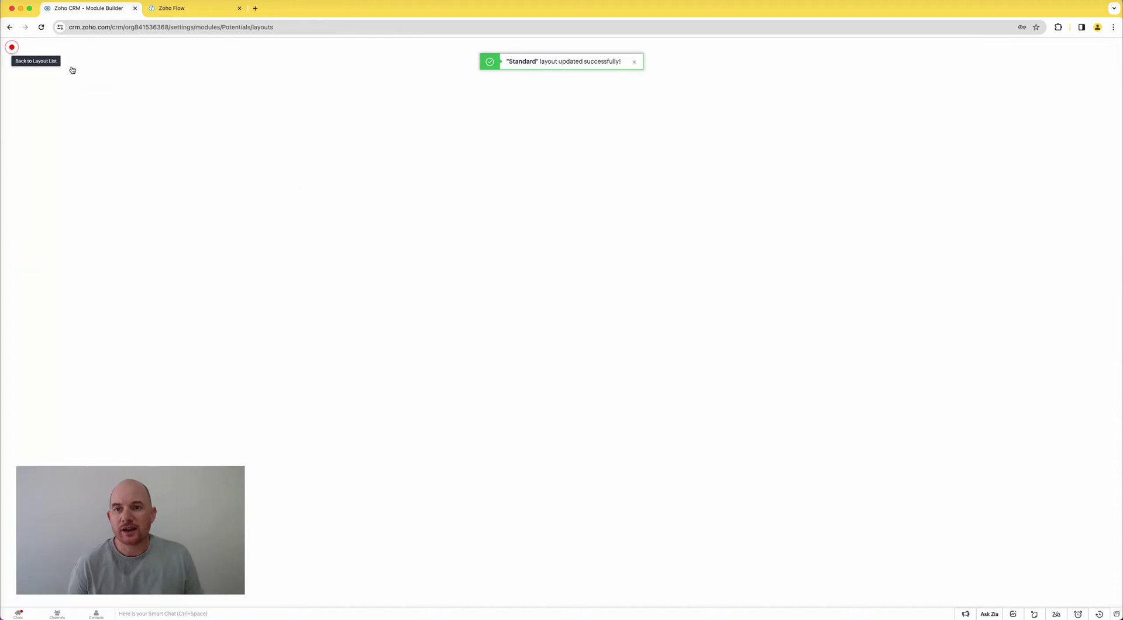
pyautogui.click(1099, 614)
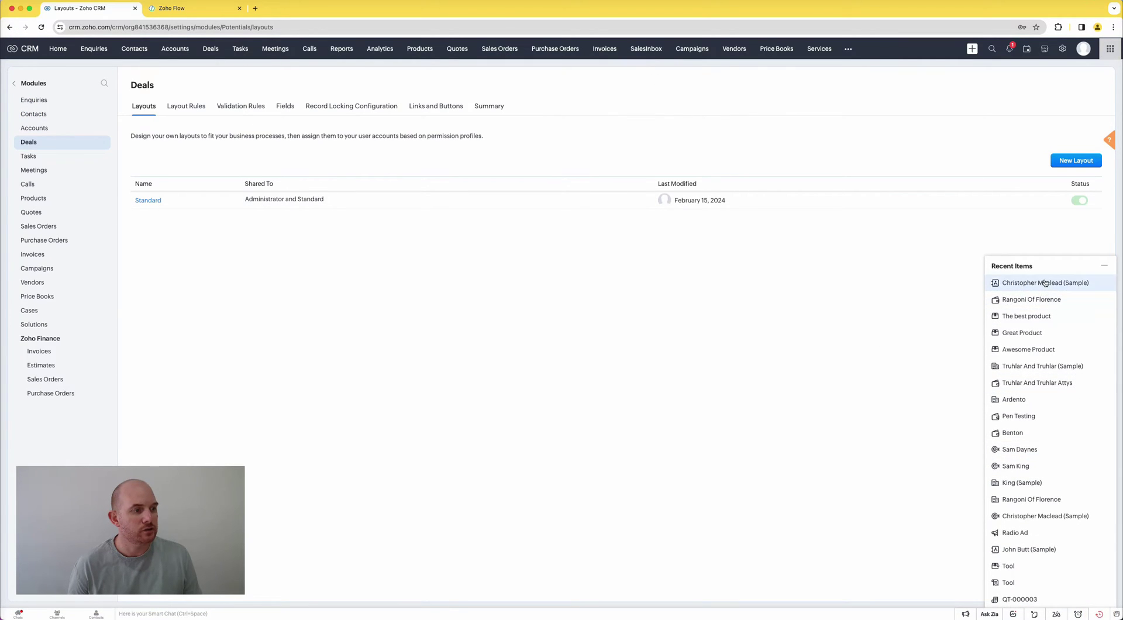
pyautogui.click(1031, 299)
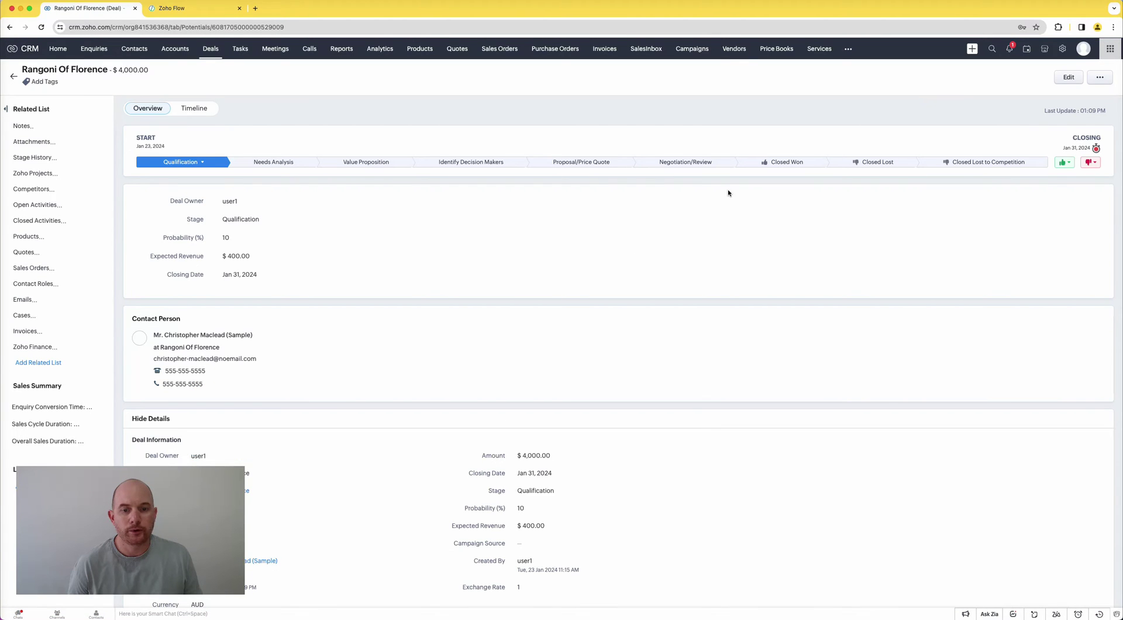
pyautogui.click(1068, 76)
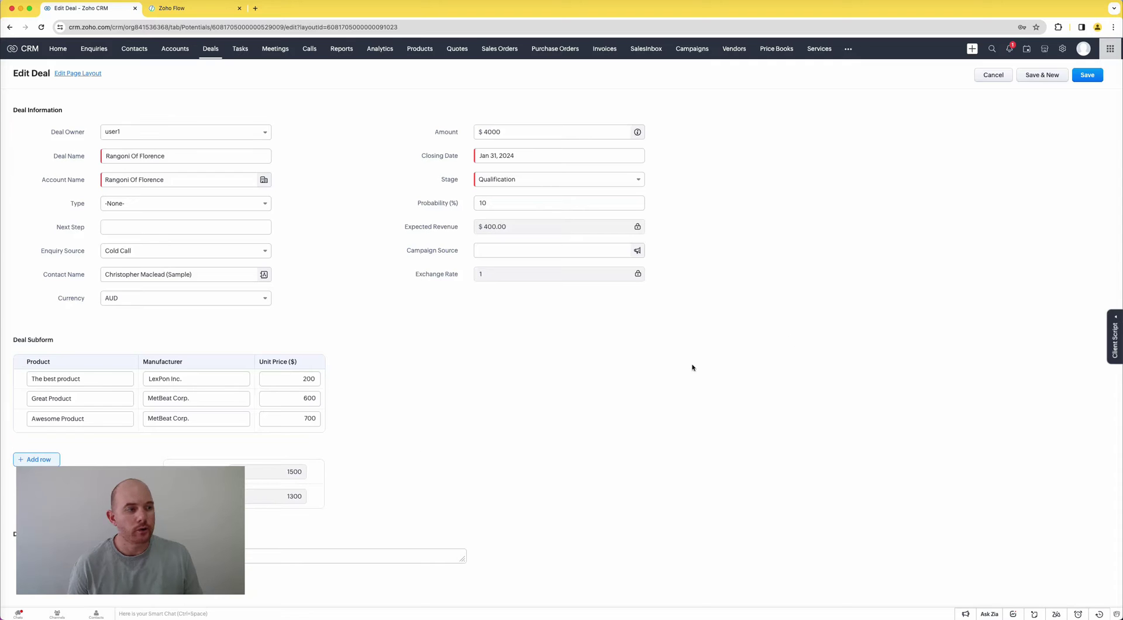
pyautogui.click(1087, 76)
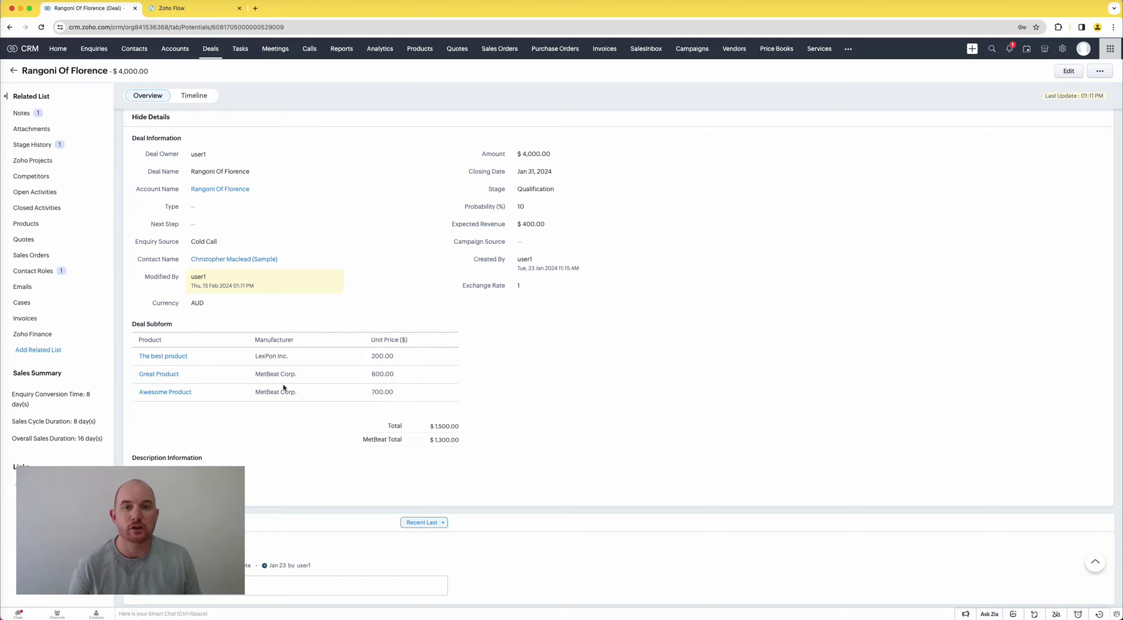
# Compare the MetBeat Total with the overall Total in the saved deal's subform.
pyautogui.moveTo(432, 440); pyautogui.dragTo(460, 441)
pyautogui.doubleClick(460, 442)
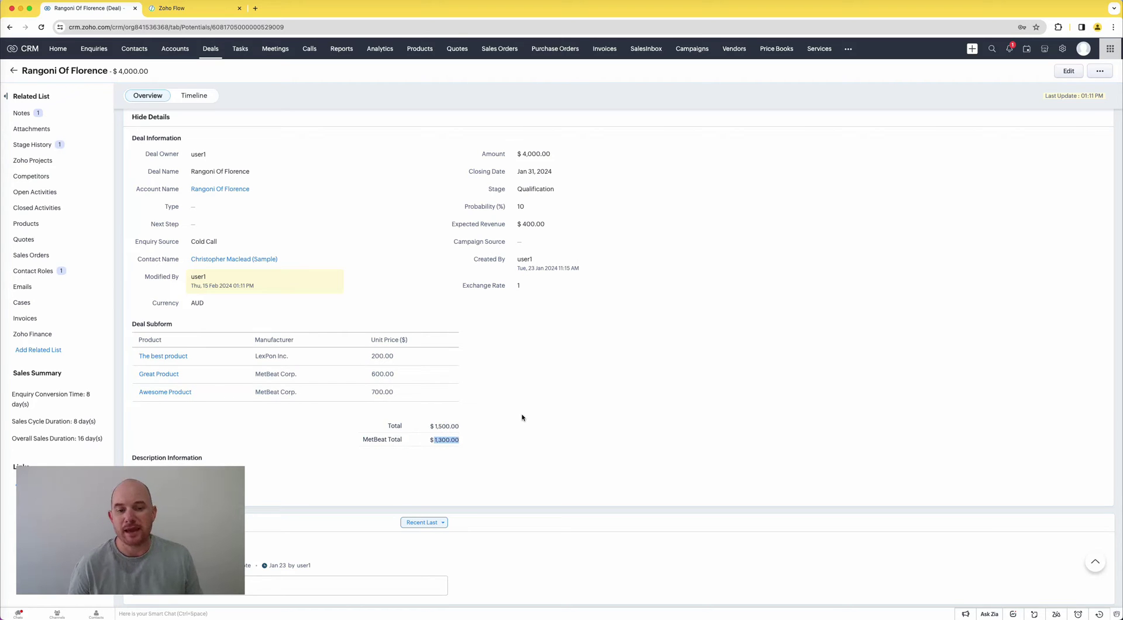
pyautogui.moveTo(431, 427); pyautogui.dragTo(456, 428)
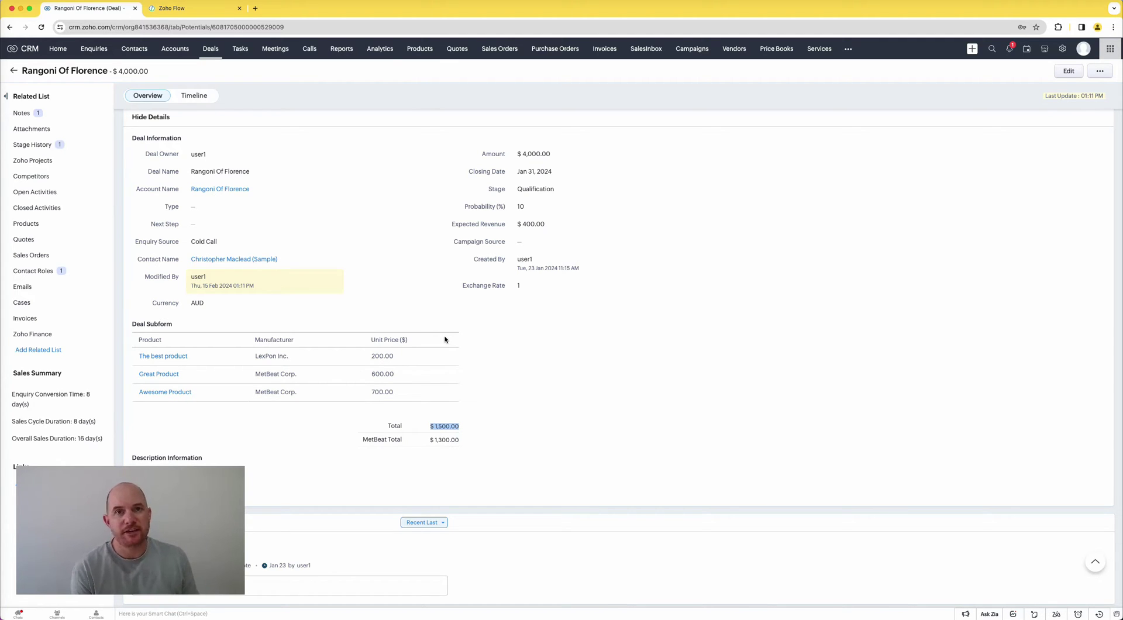
# Open the Workflow Rules list in the CRM's automation setup.
pyautogui.click(1063, 49)
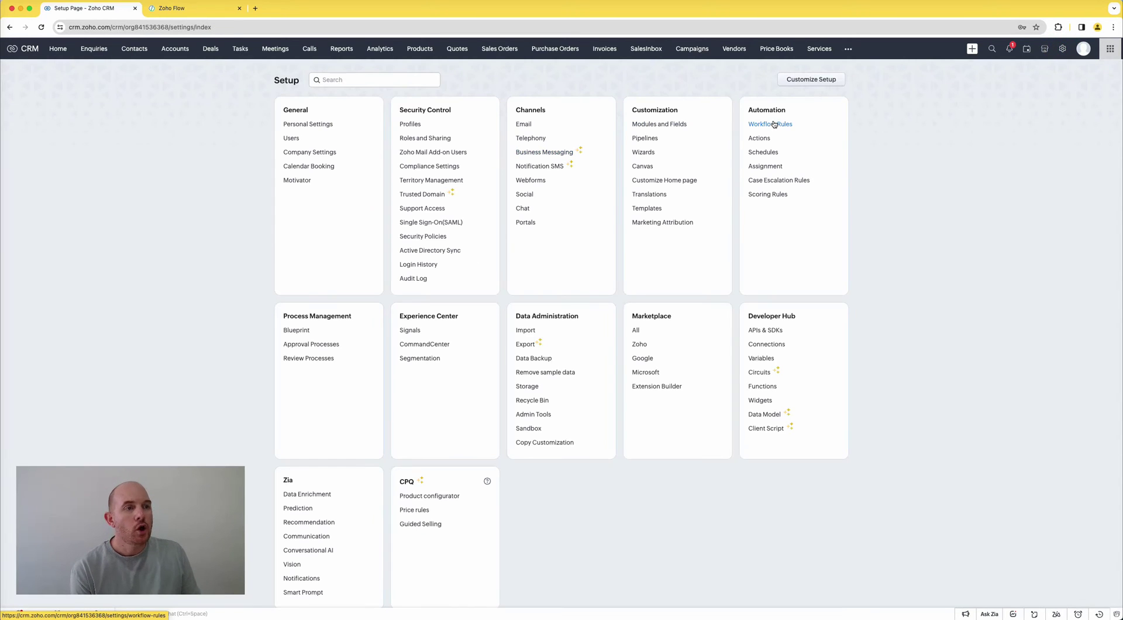
pyautogui.click(773, 124)
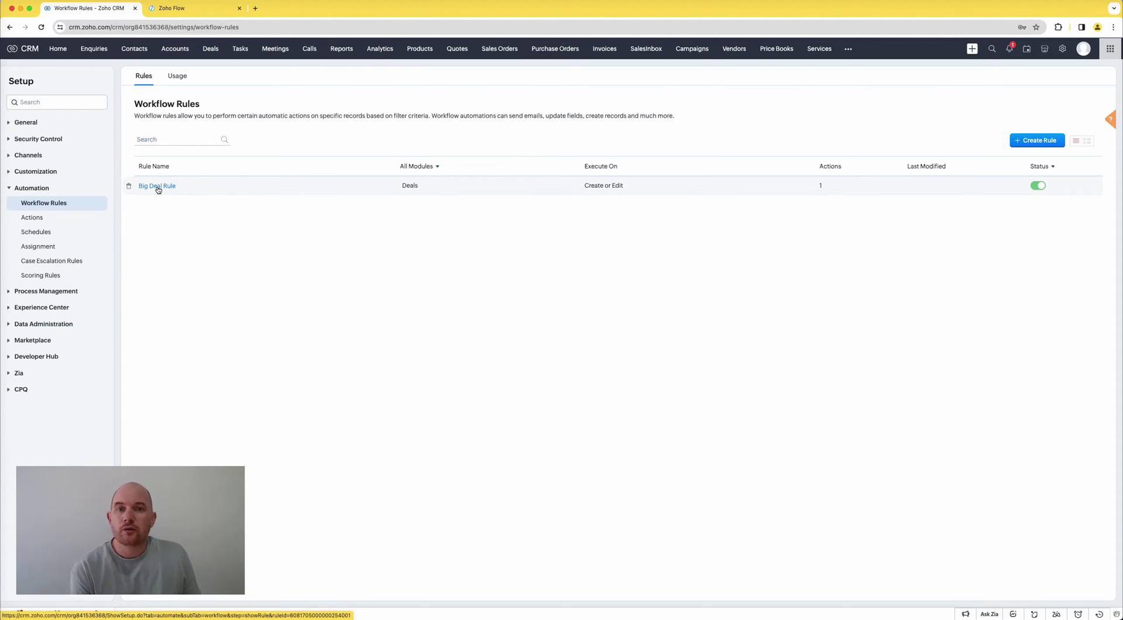
# Switch to Zoho Flow, examine the gallery of available apps and featured flows, and close it.
pyautogui.click(202, 8)
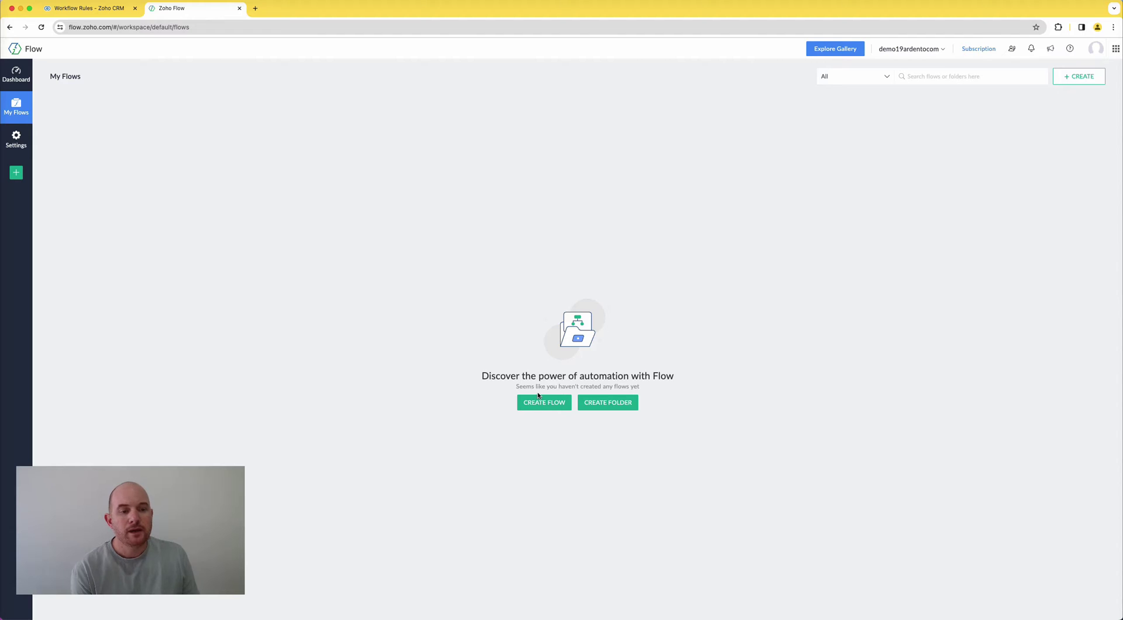
pyautogui.click(833, 48)
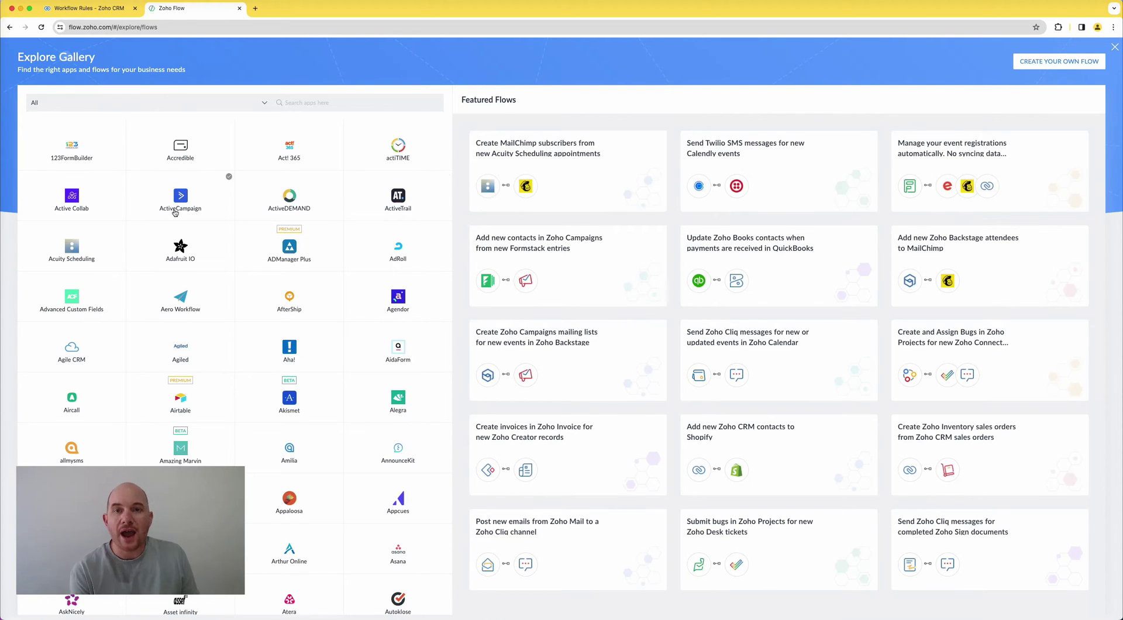
pyautogui.moveTo(521, 266)
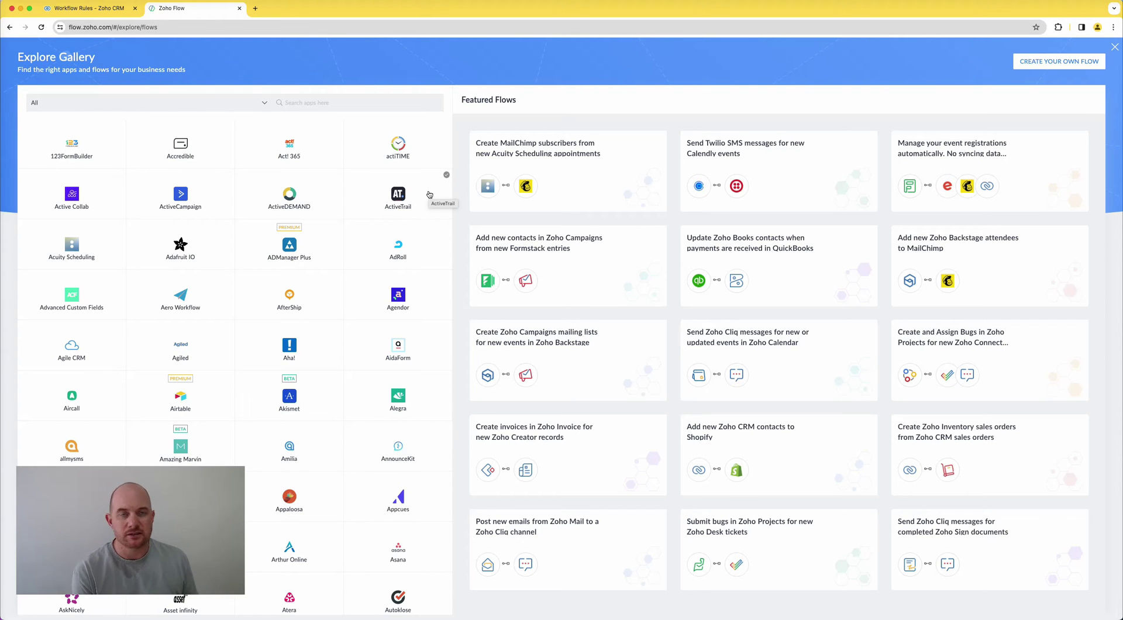
pyautogui.press('Escape')
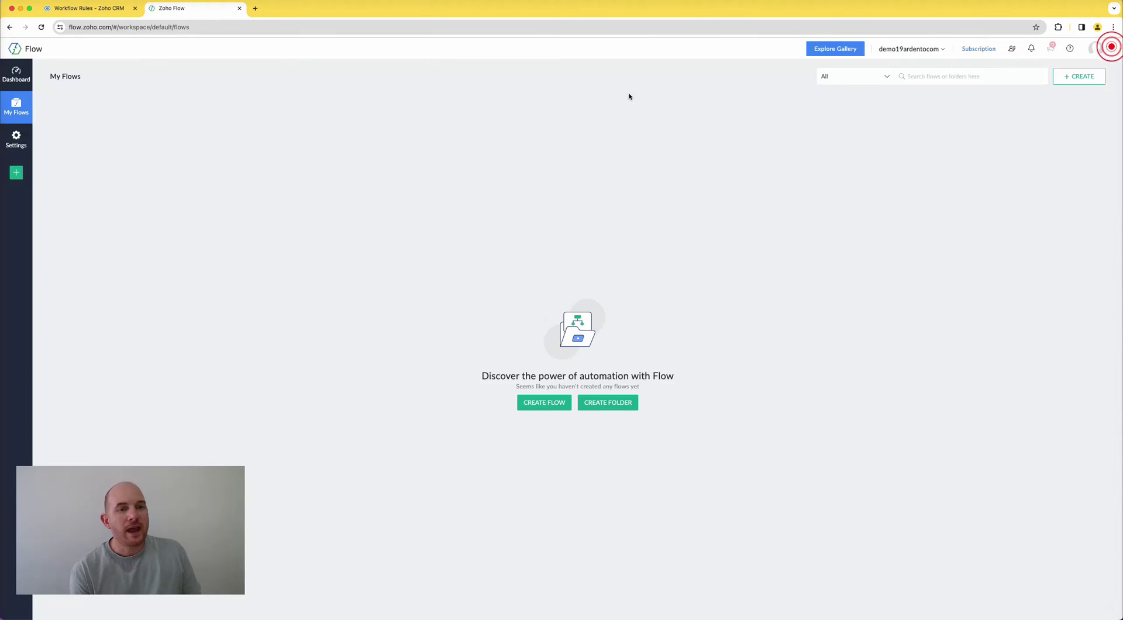
# Switch back to Zoho CRM and open the Big Deal Rule workflow rule.
pyautogui.click(88, 8)
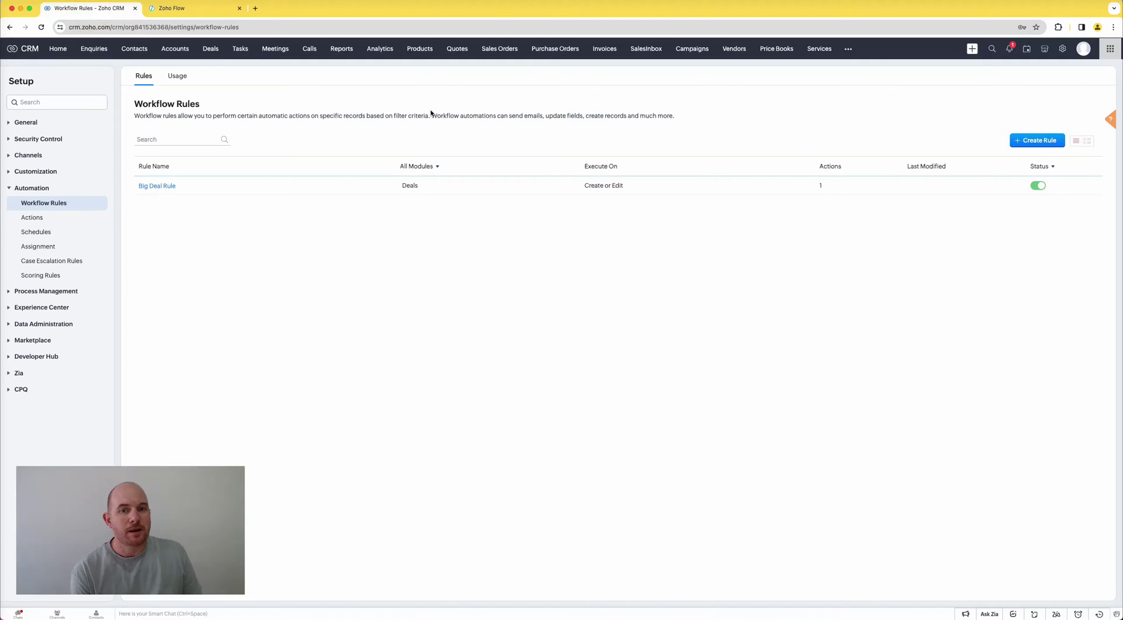
pyautogui.click(166, 186)
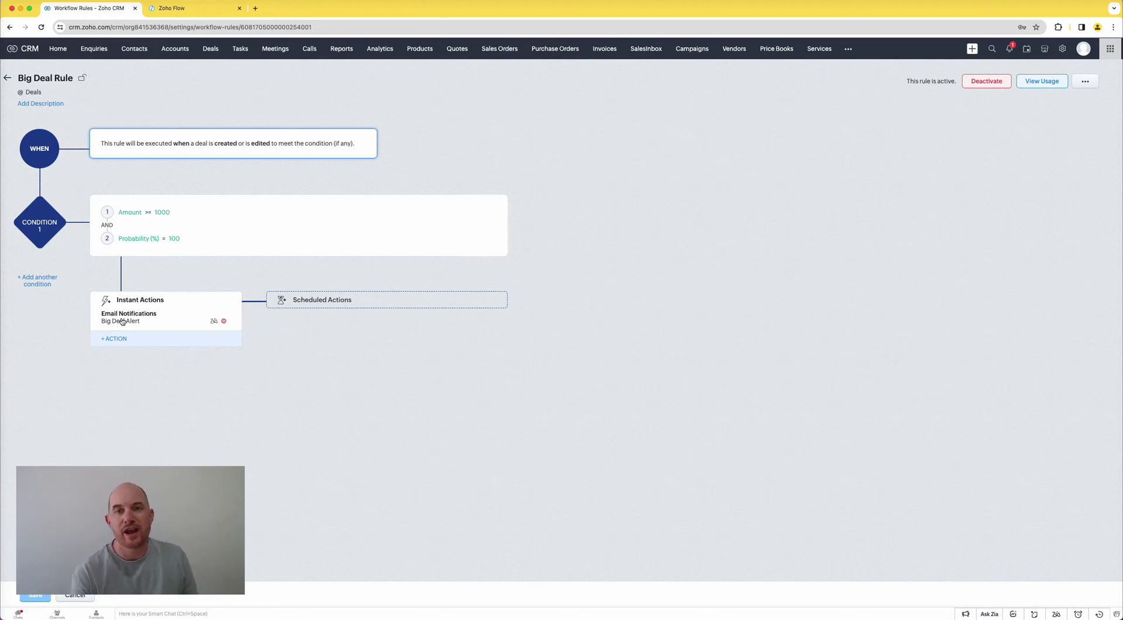
# Try out an instant Zoho Flow action for the Big Deal Rule using Asana's Add task to section, and close it without choosing a connection.
pyautogui.click(119, 339)
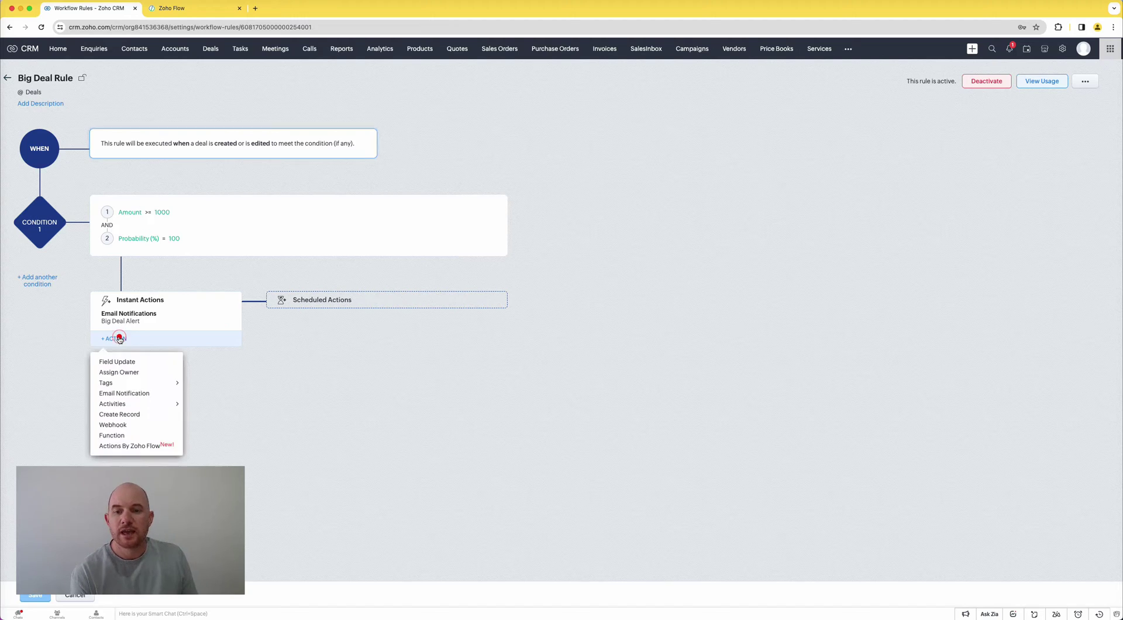
pyautogui.click(149, 446)
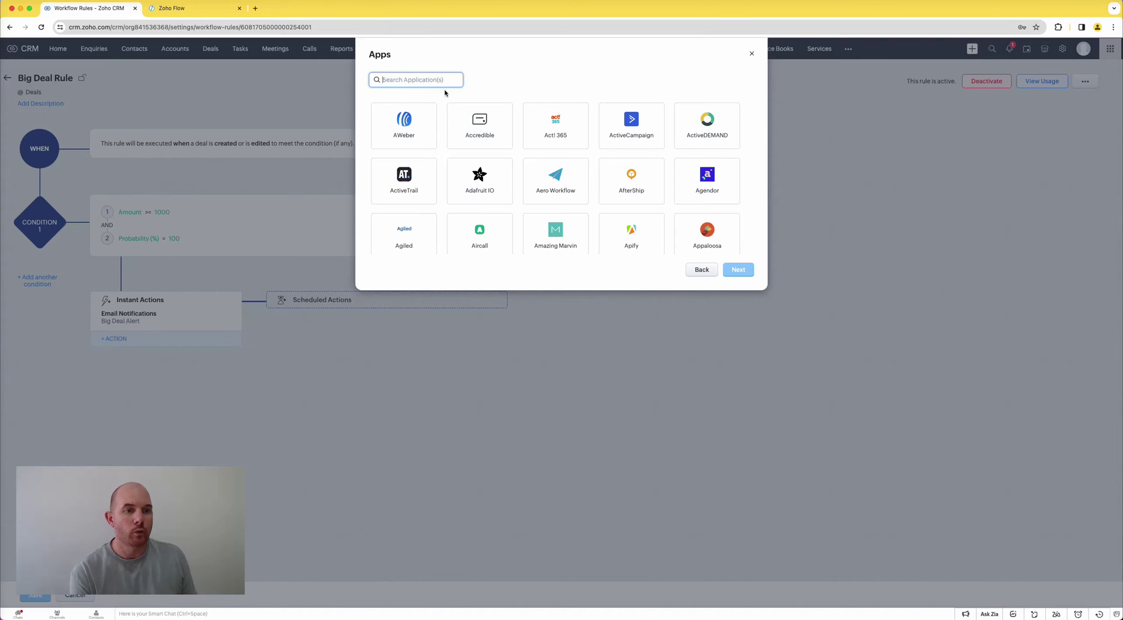
pyautogui.click(404, 77)
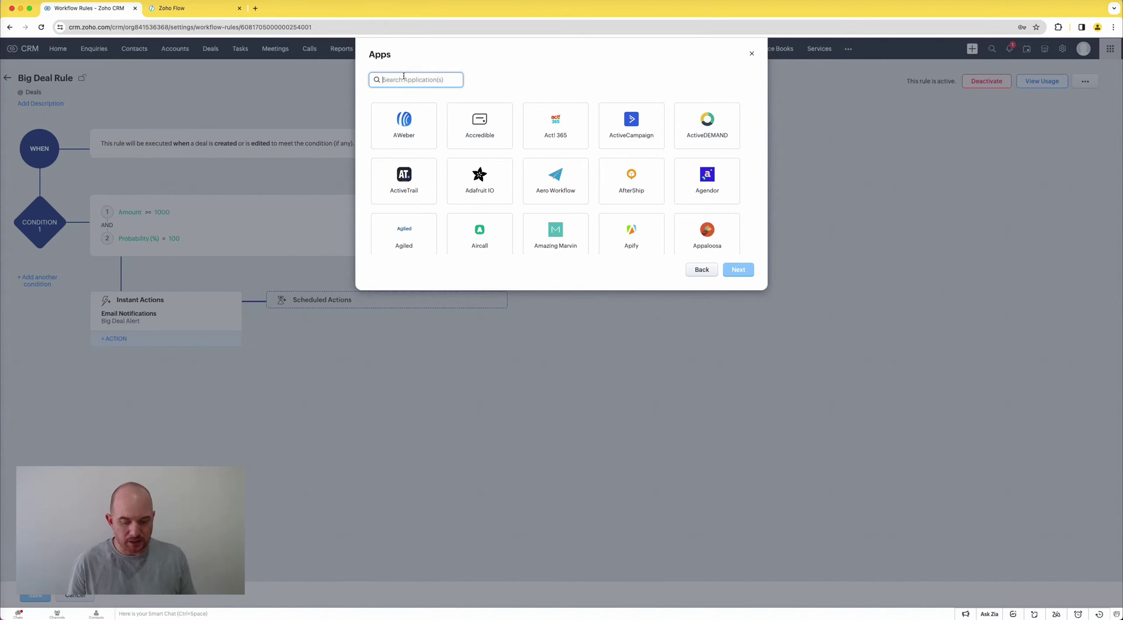
pyautogui.write('as')
pyautogui.click(407, 129)
pyautogui.click(734, 227)
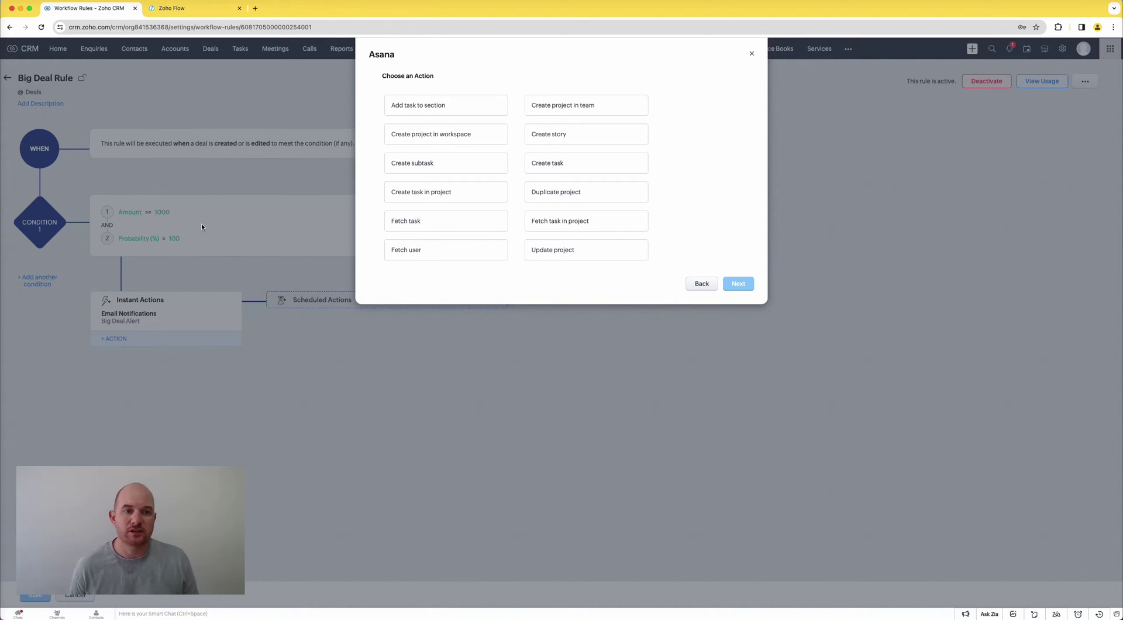
pyautogui.click(427, 106)
pyautogui.click(738, 284)
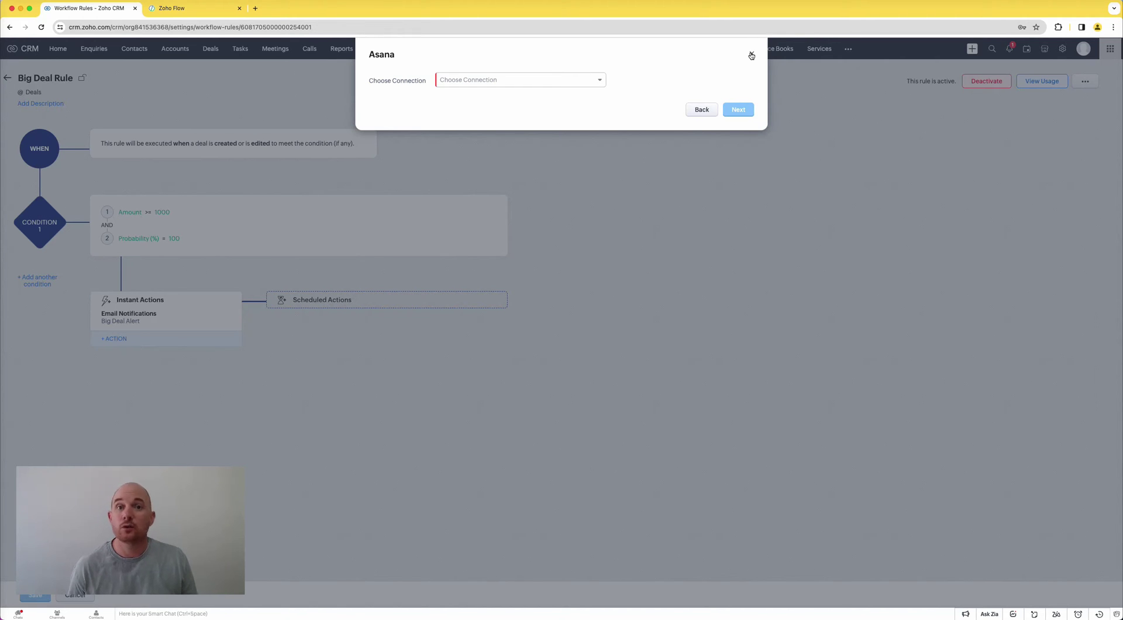
pyautogui.click(751, 55)
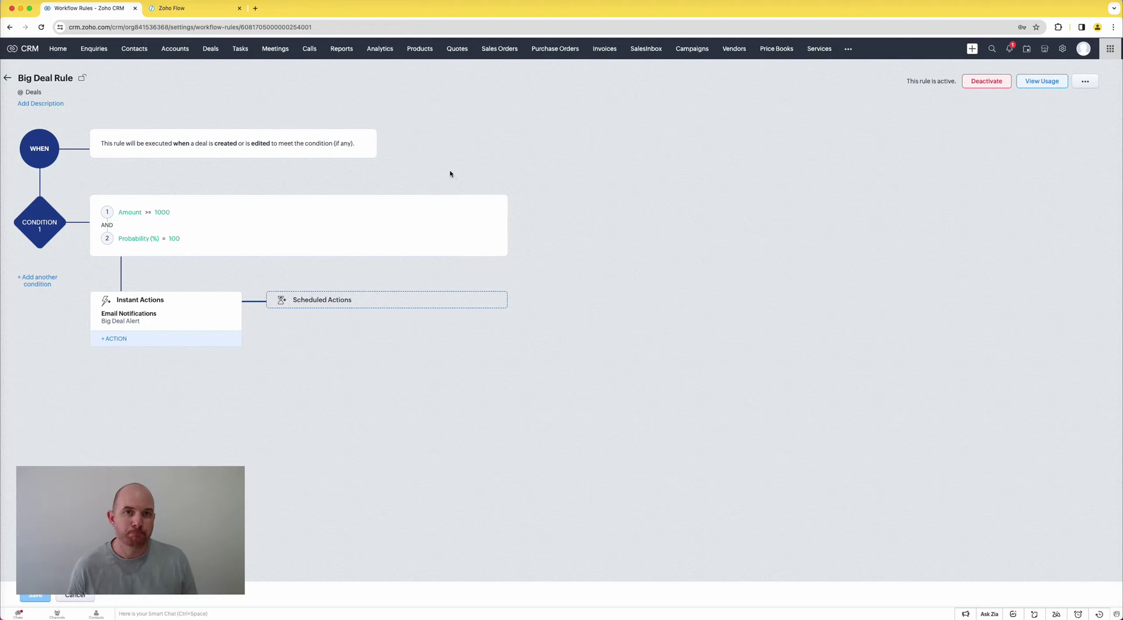
pyautogui.click(128, 342)
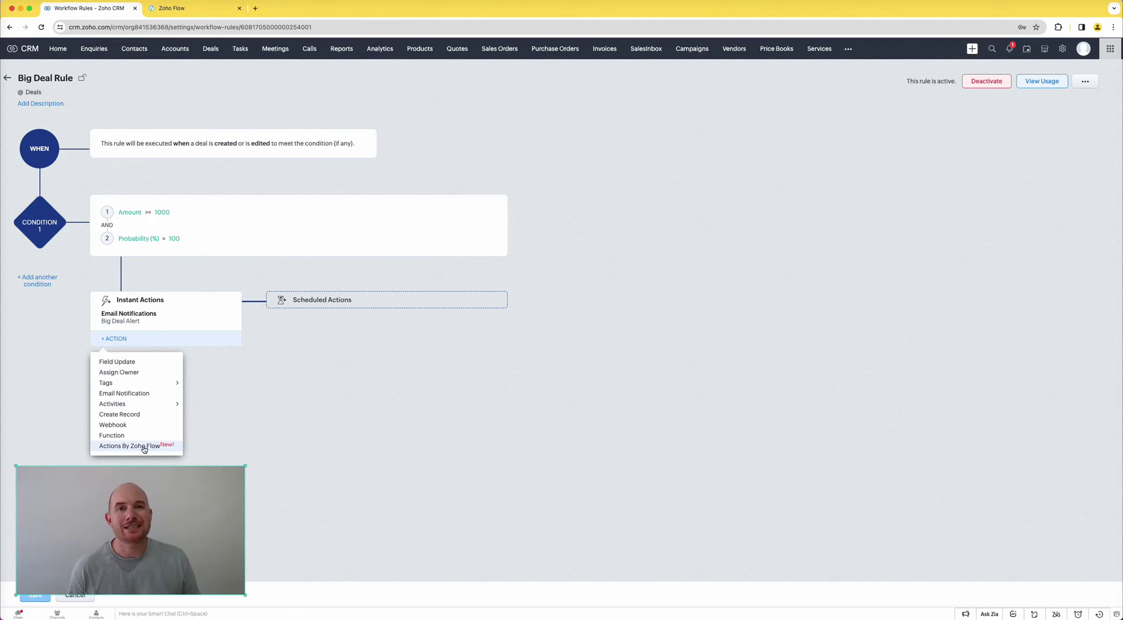
# Open Actions By Zoho Flow in the CRM's automation actions setup and view its configured connections.
pyautogui.click(1062, 48)
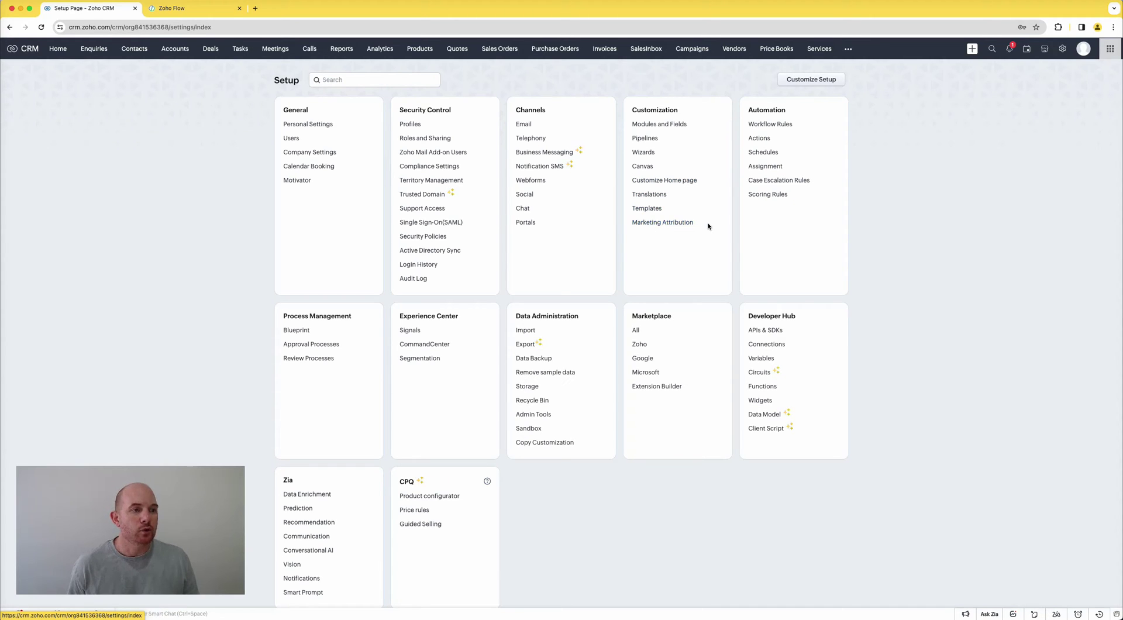
pyautogui.click(761, 142)
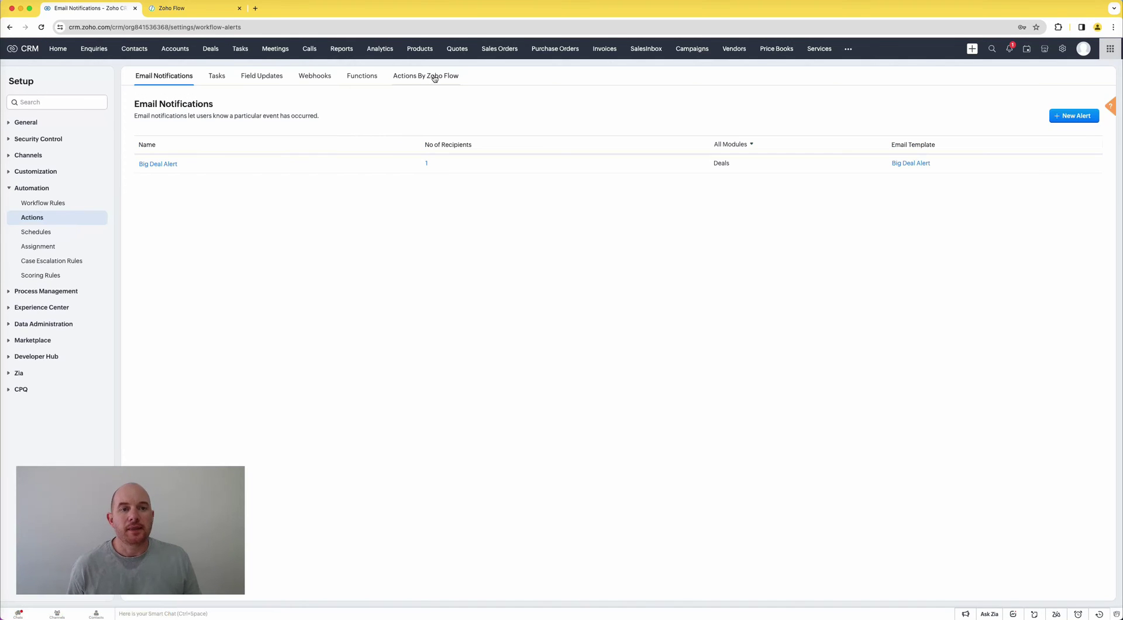
pyautogui.click(402, 78)
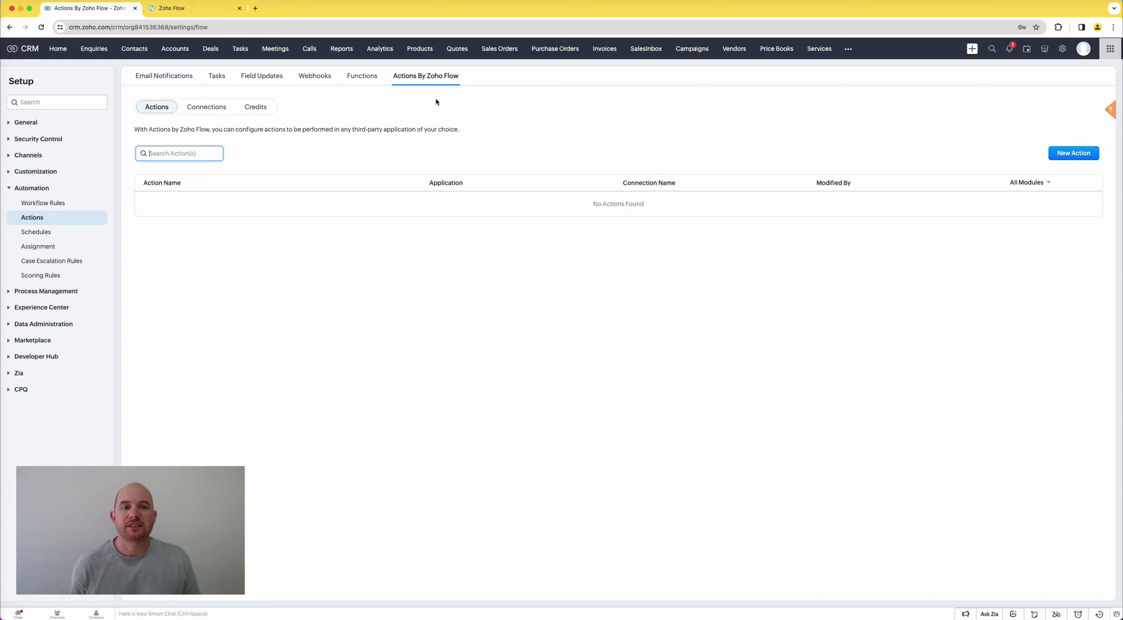
pyautogui.click(203, 109)
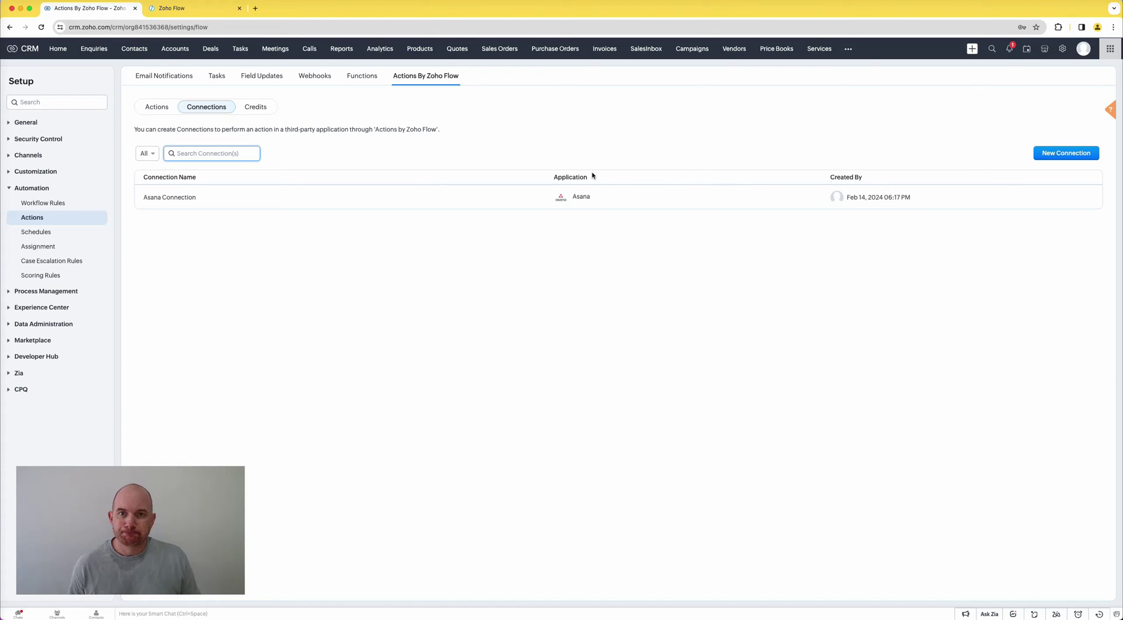
# Open the Deals module, start a deals export, and review the record limit and custom view setting.
pyautogui.click(64, 49)
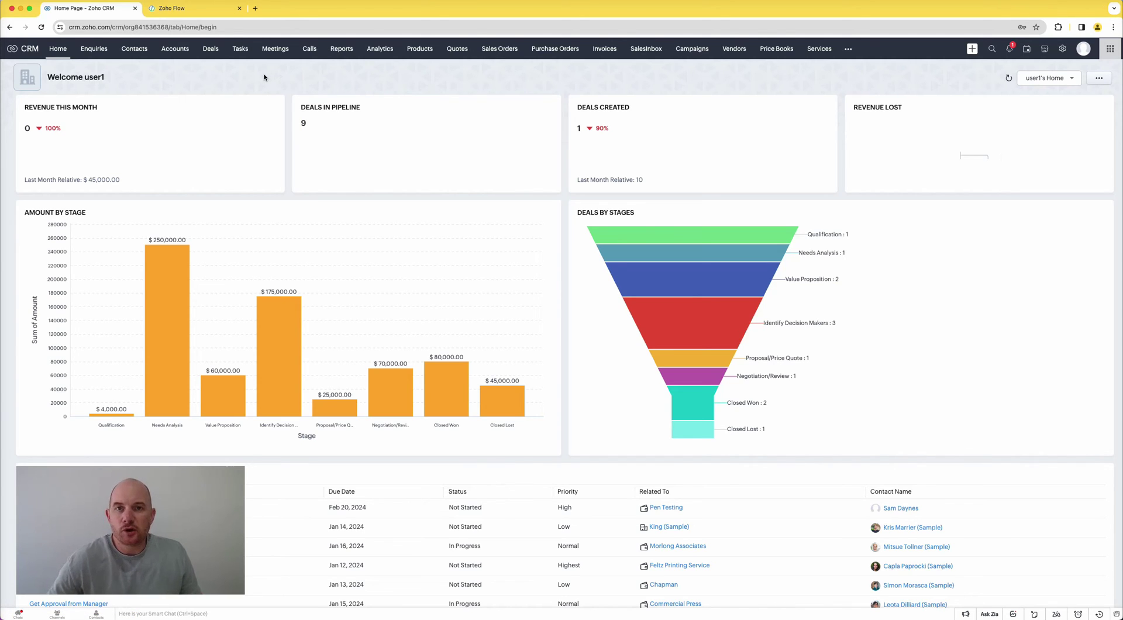
pyautogui.click(212, 49)
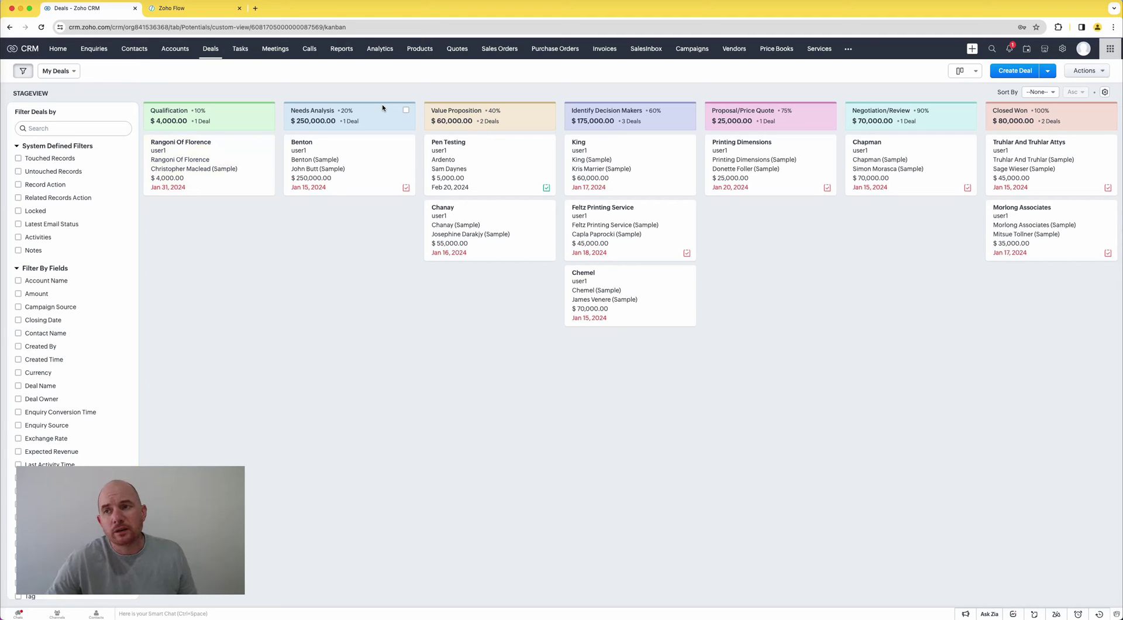
pyautogui.click(1049, 72)
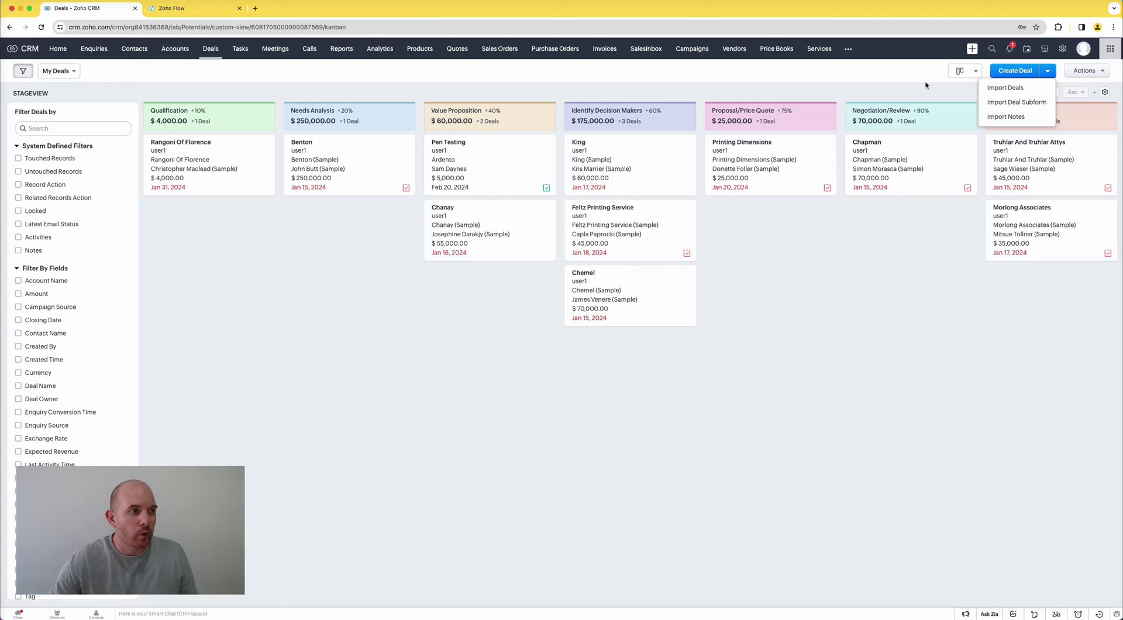
pyautogui.click(1087, 71)
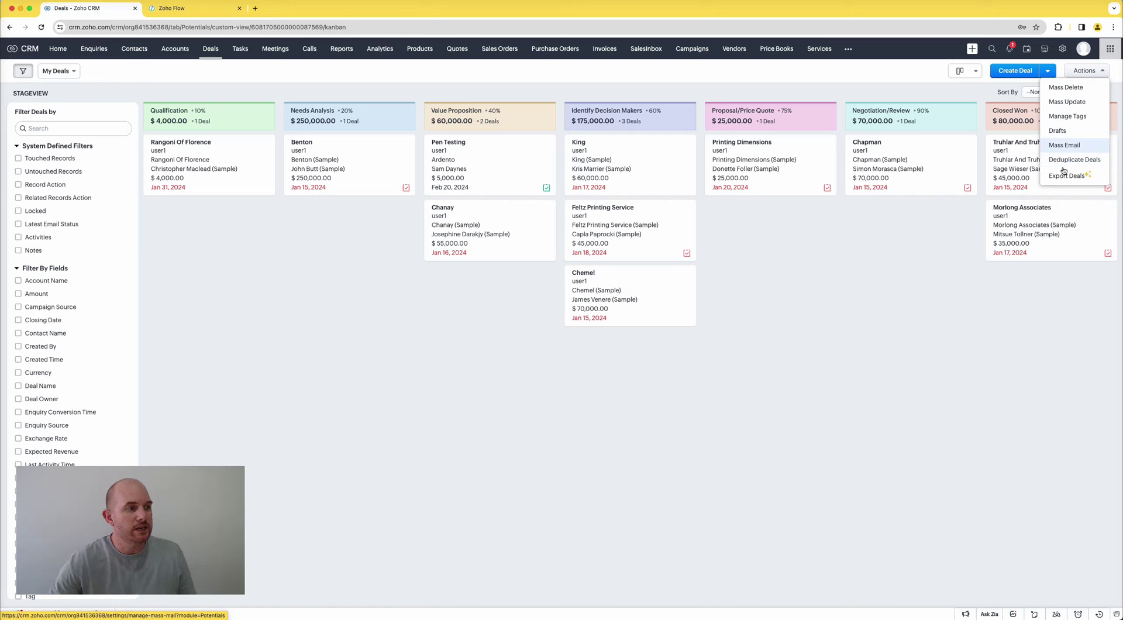
pyautogui.click(1080, 177)
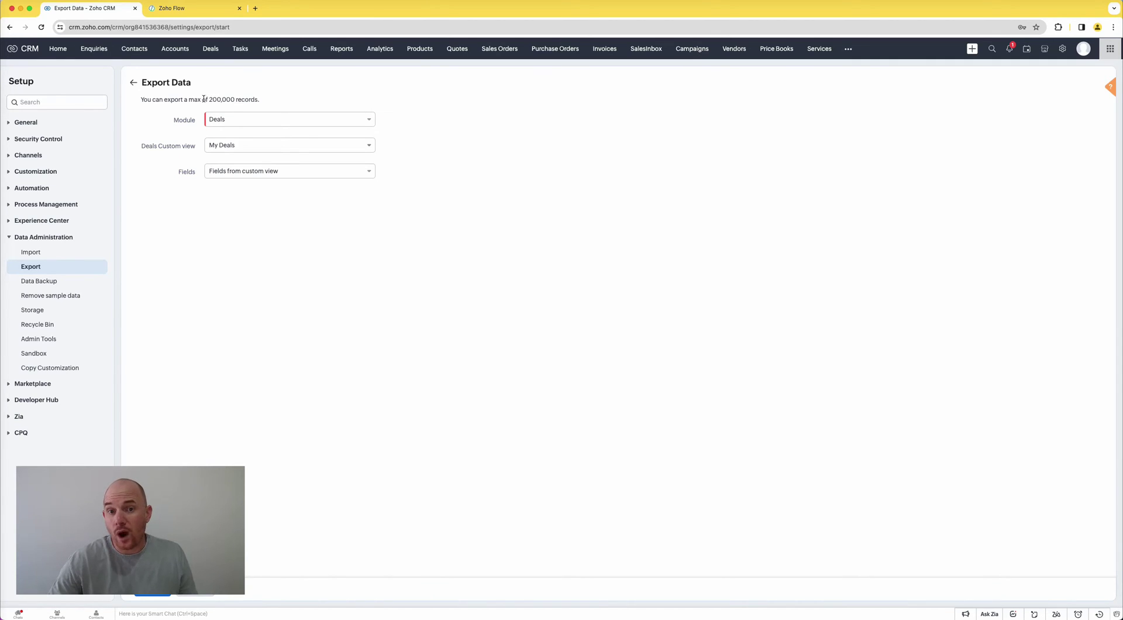
pyautogui.moveTo(203, 99); pyautogui.dragTo(235, 100)
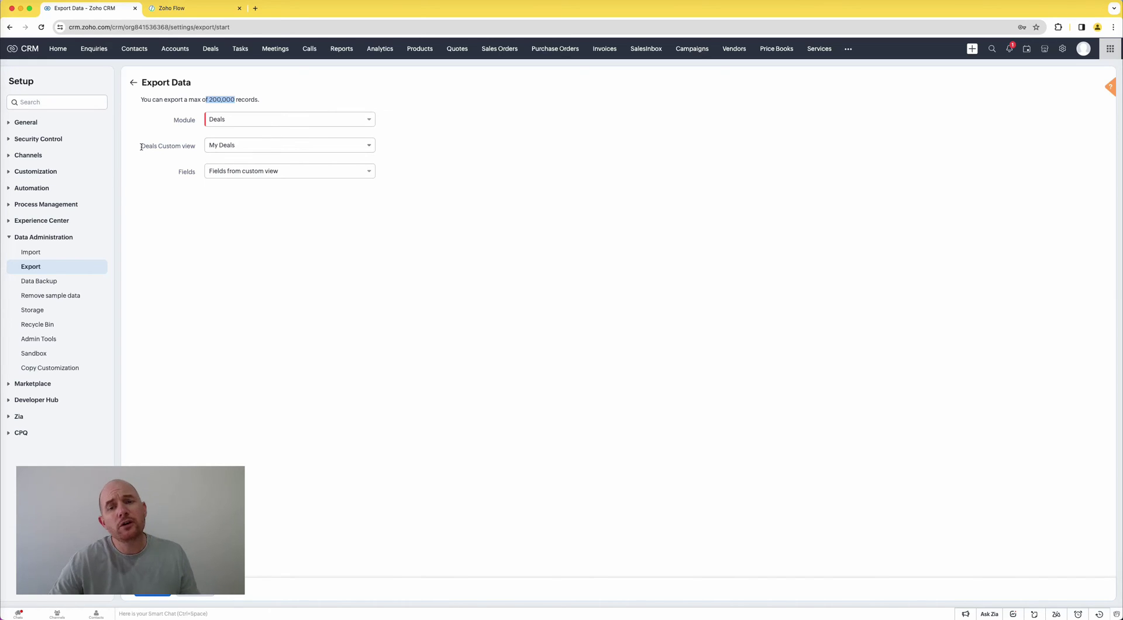
pyautogui.moveTo(142, 146); pyautogui.dragTo(195, 151)
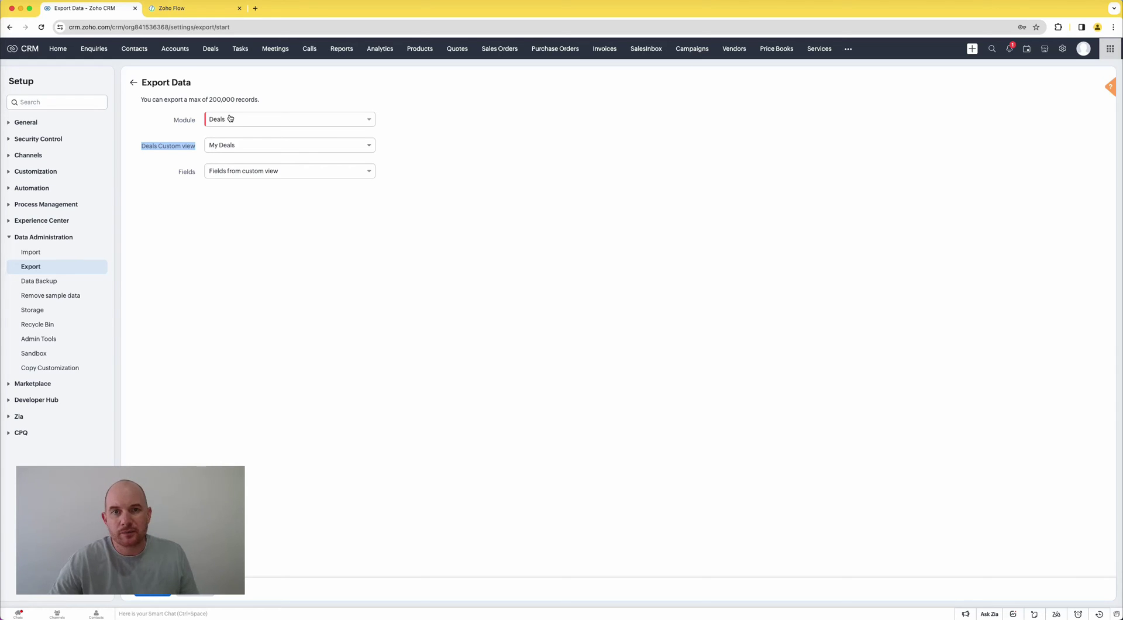
# Set the Deals custom view for the export to Based on Criteria.
pyautogui.click(221, 146)
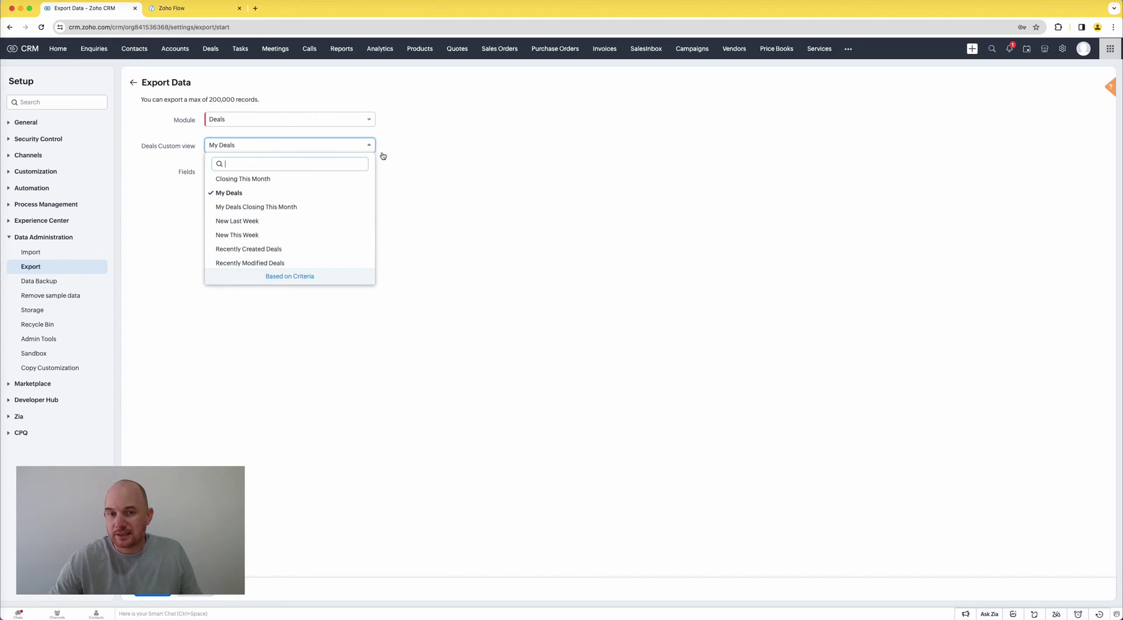
pyautogui.click(425, 154)
pyautogui.click(332, 145)
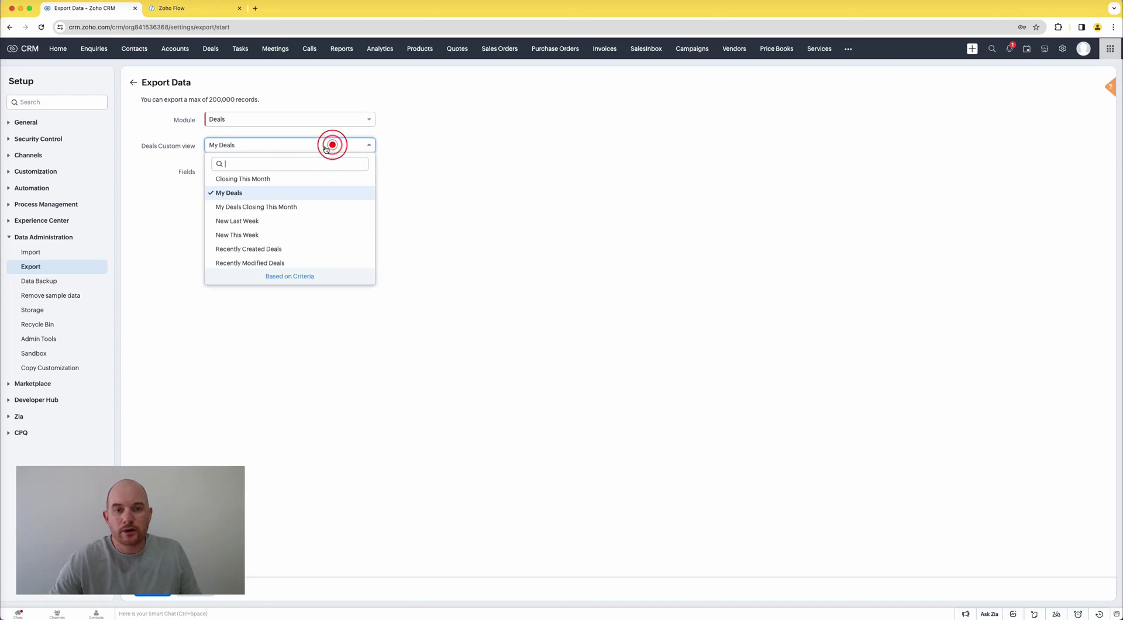
pyautogui.click(290, 276)
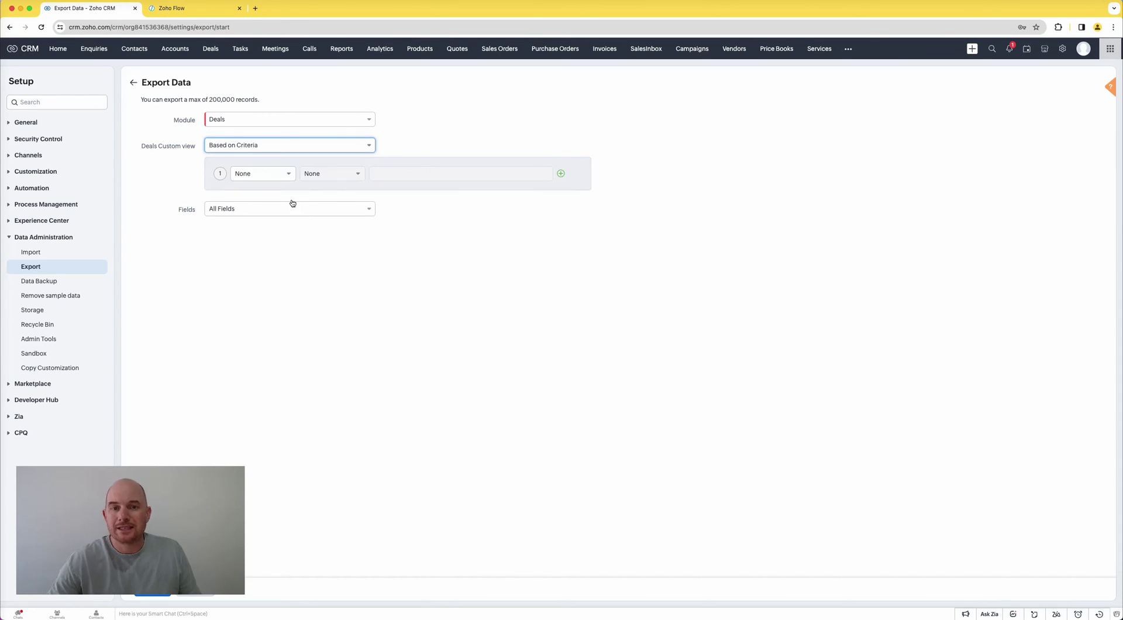
# Define the export criterion as Amount greater than AUD 5000.
pyautogui.click(275, 175)
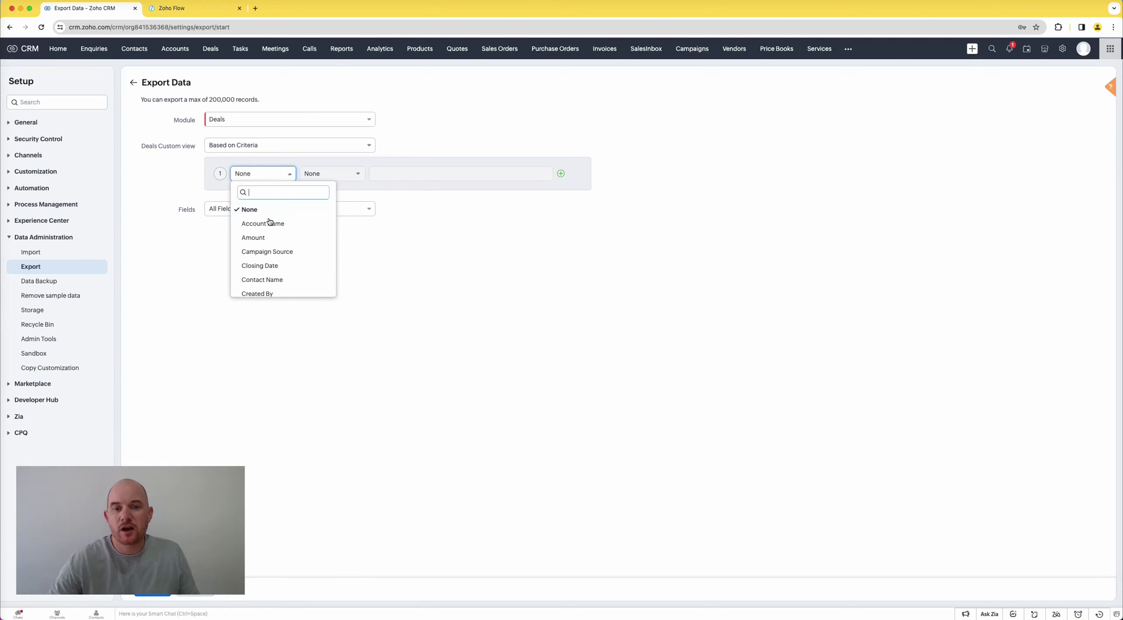
pyautogui.click(257, 237)
pyautogui.click(341, 173)
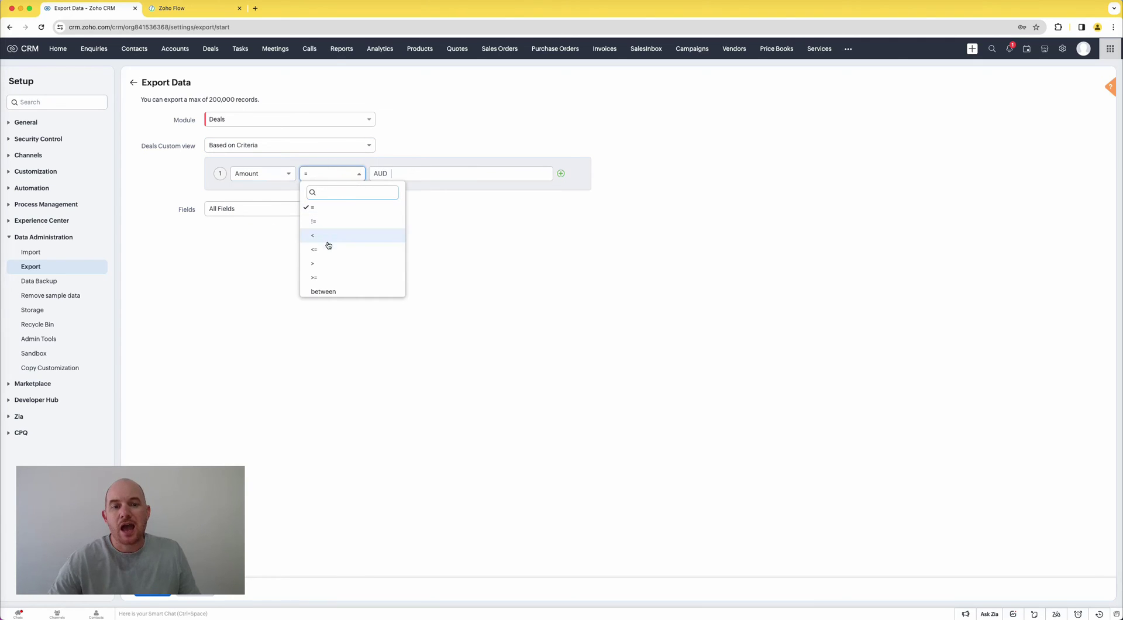
pyautogui.doubleClick(324, 261)
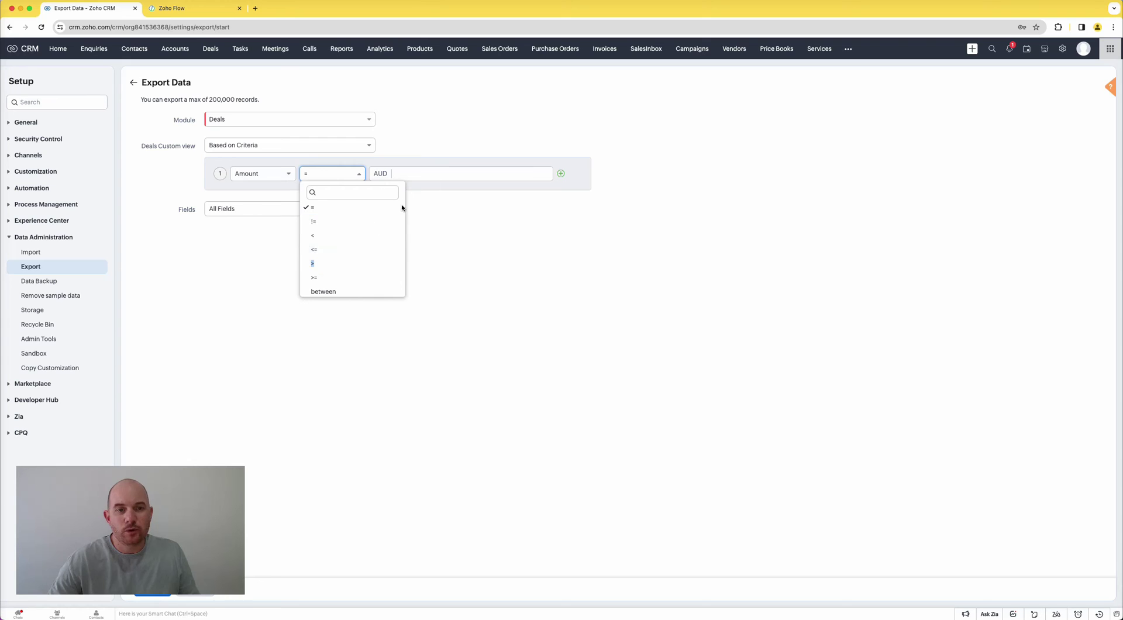
pyautogui.click(329, 263)
pyautogui.click(436, 174)
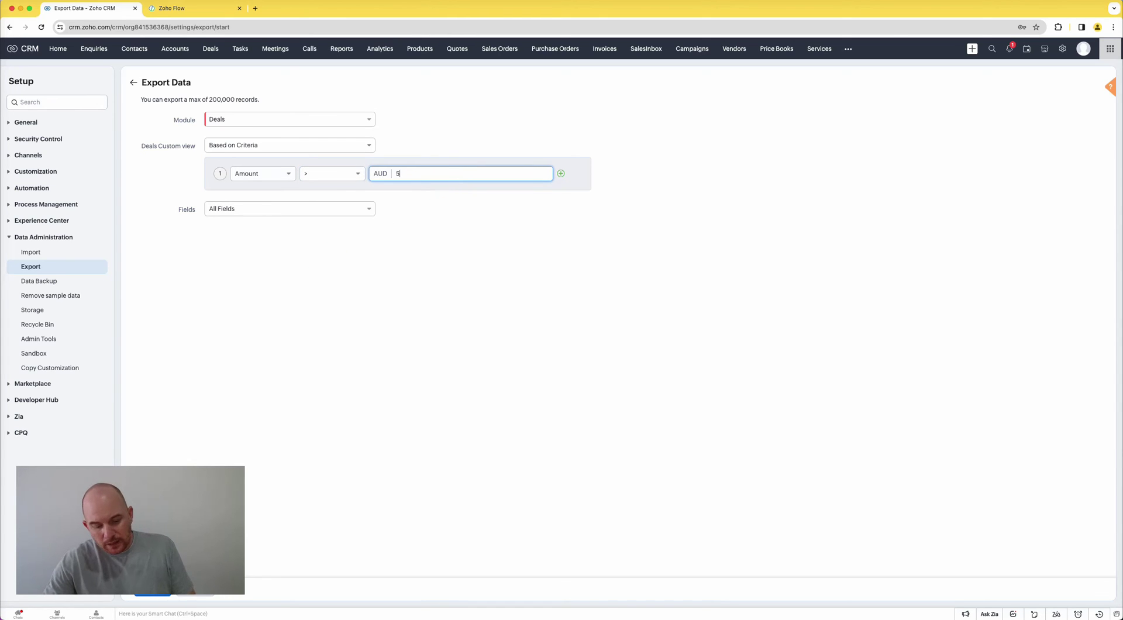
pyautogui.write('5000')
pyautogui.click(479, 254)
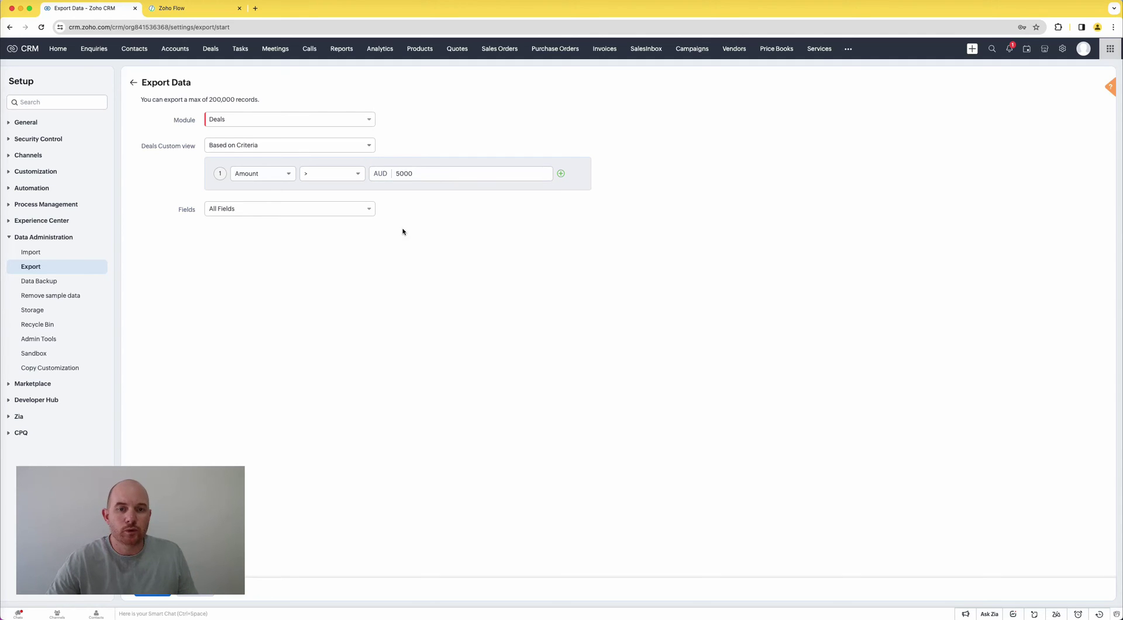
# Switch the export to chosen fields, add Amount, Campaign Source and Closing Date, and cancel the export by returning to Setup.
pyautogui.click(348, 212)
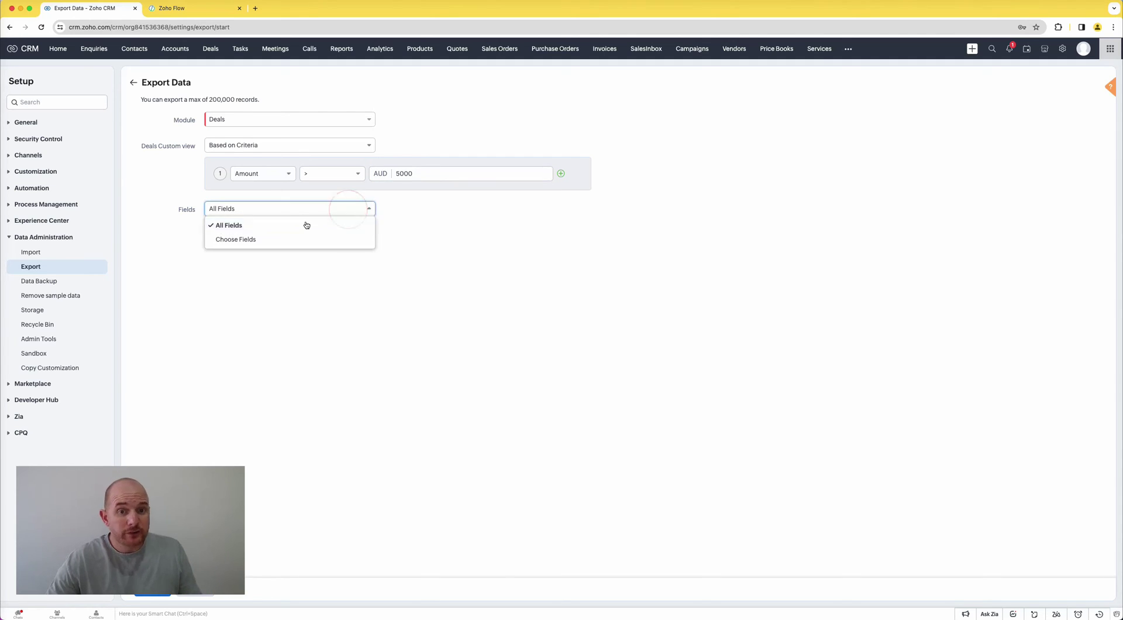
pyautogui.click(287, 237)
pyautogui.click(238, 211)
pyautogui.click(239, 223)
pyautogui.click(249, 213)
pyautogui.click(234, 241)
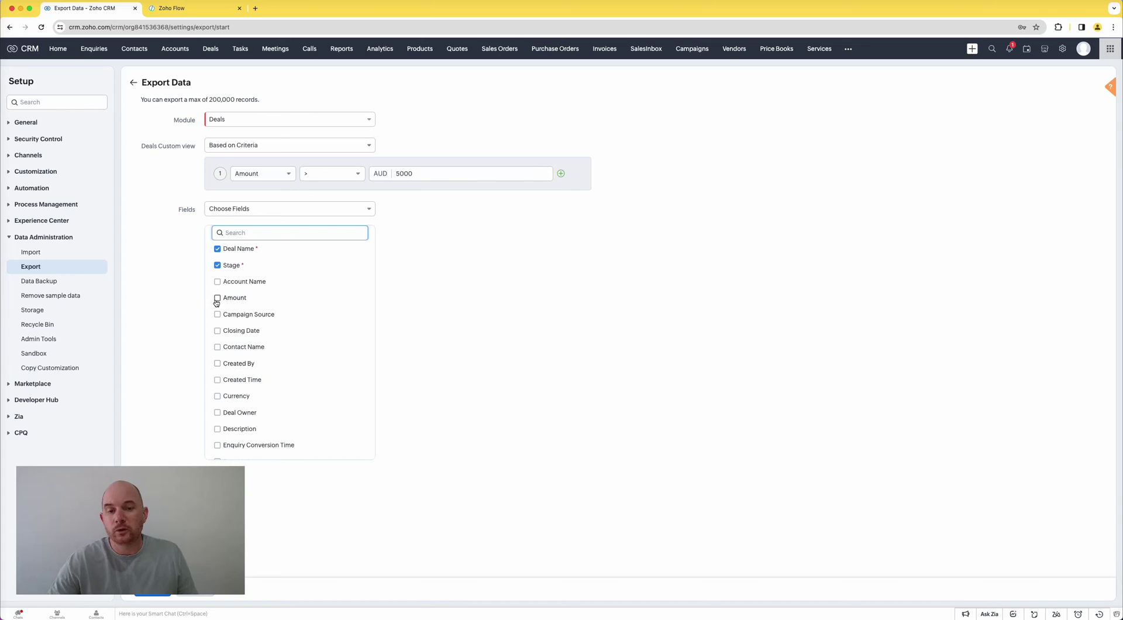
pyautogui.click(217, 298)
pyautogui.click(216, 313)
pyautogui.click(217, 330)
pyautogui.click(466, 286)
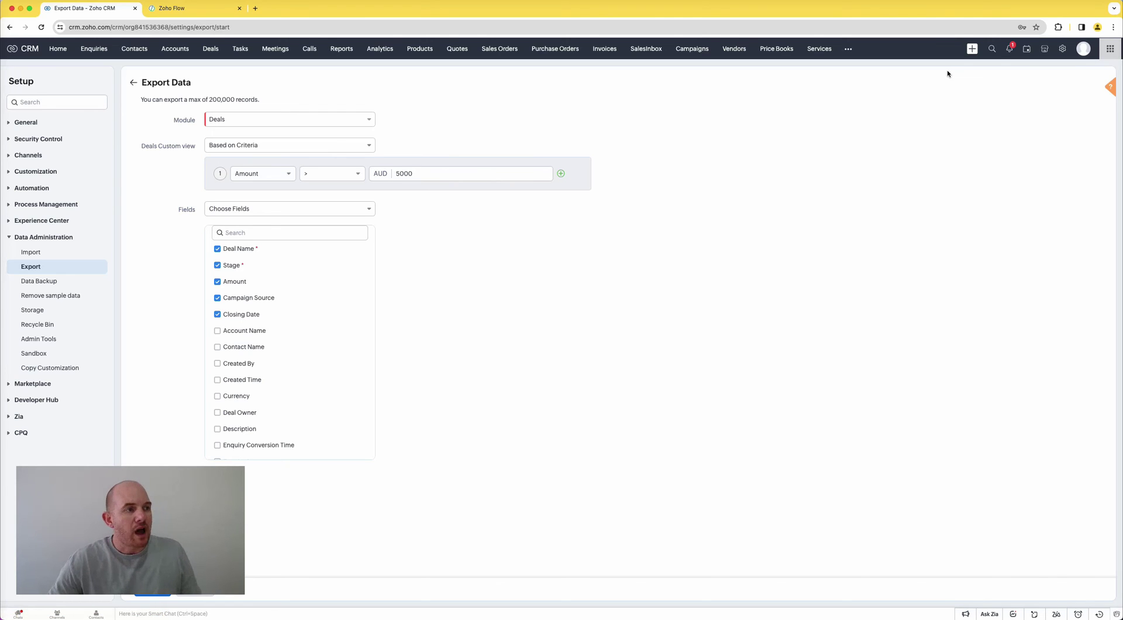
pyautogui.click(1064, 50)
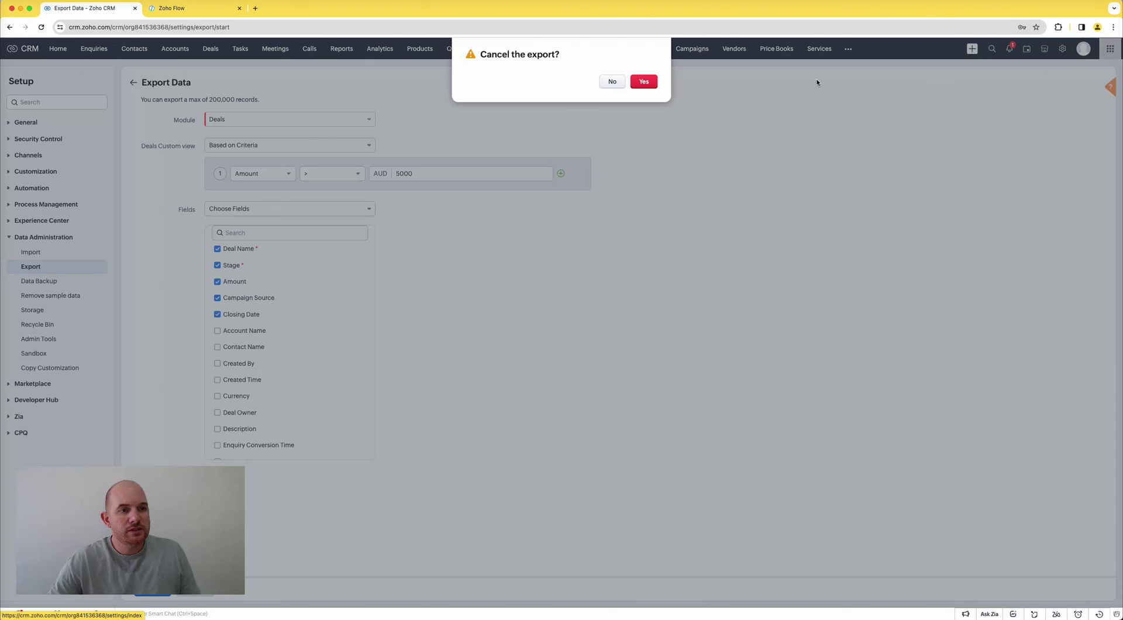
pyautogui.click(649, 83)
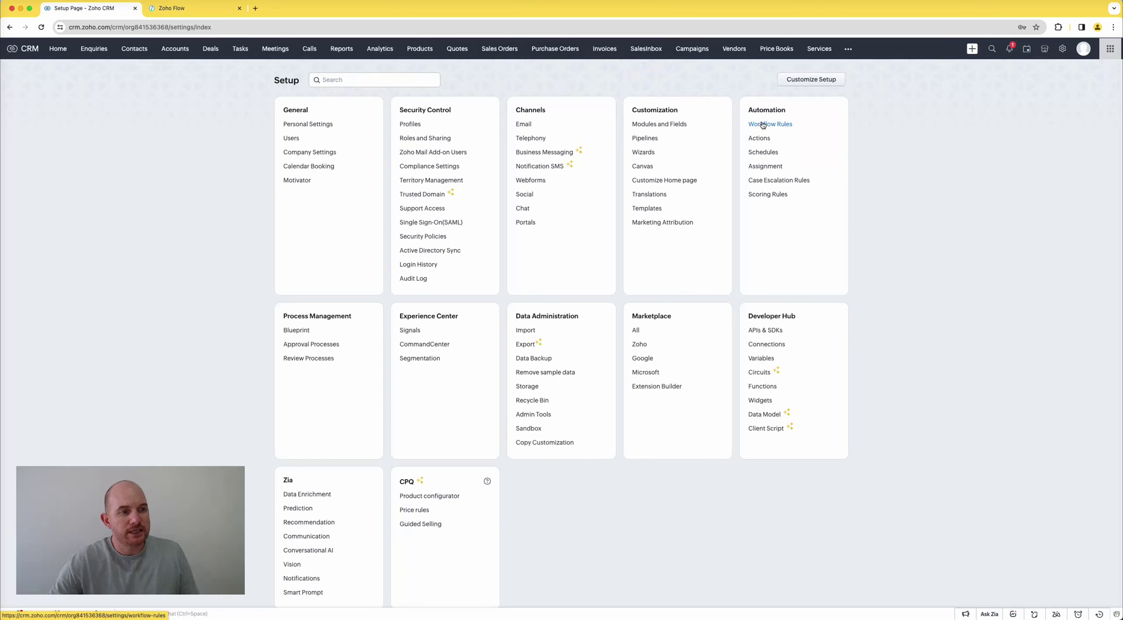
# Open the email channel's deliverability settings and examine domain authentication and the Email Credibility report.
pyautogui.click(524, 123)
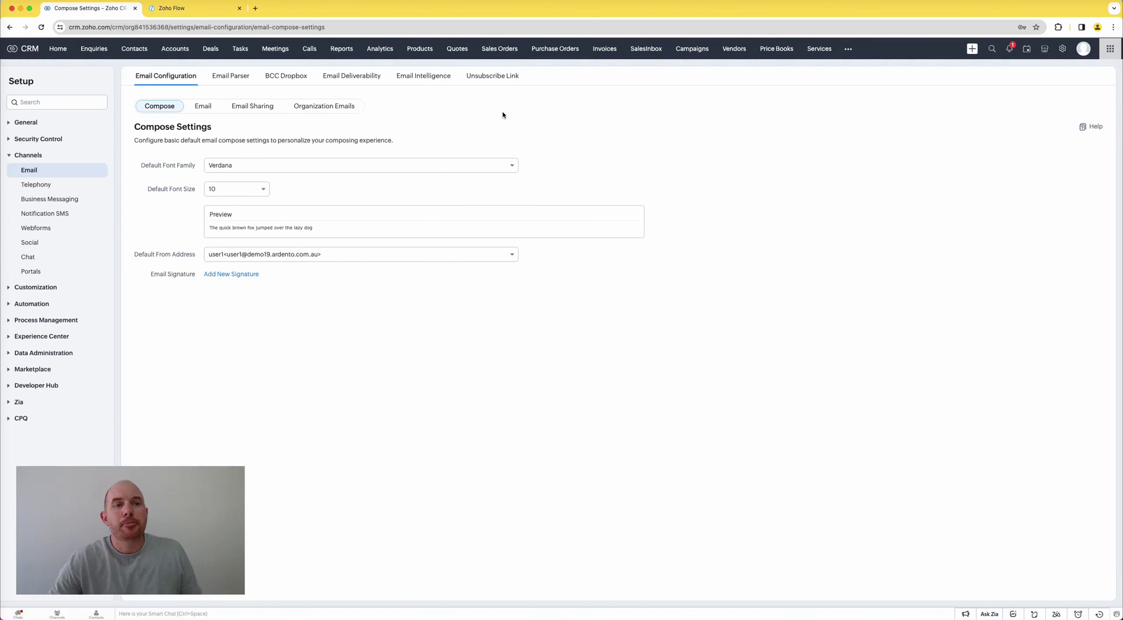
pyautogui.click(339, 76)
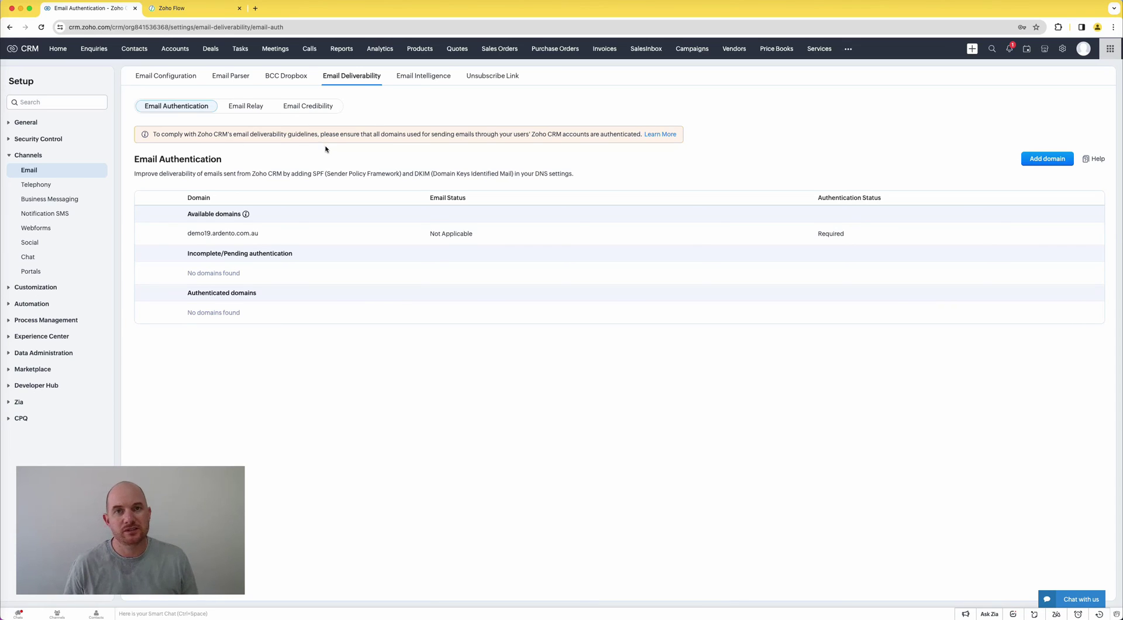
pyautogui.click(321, 107)
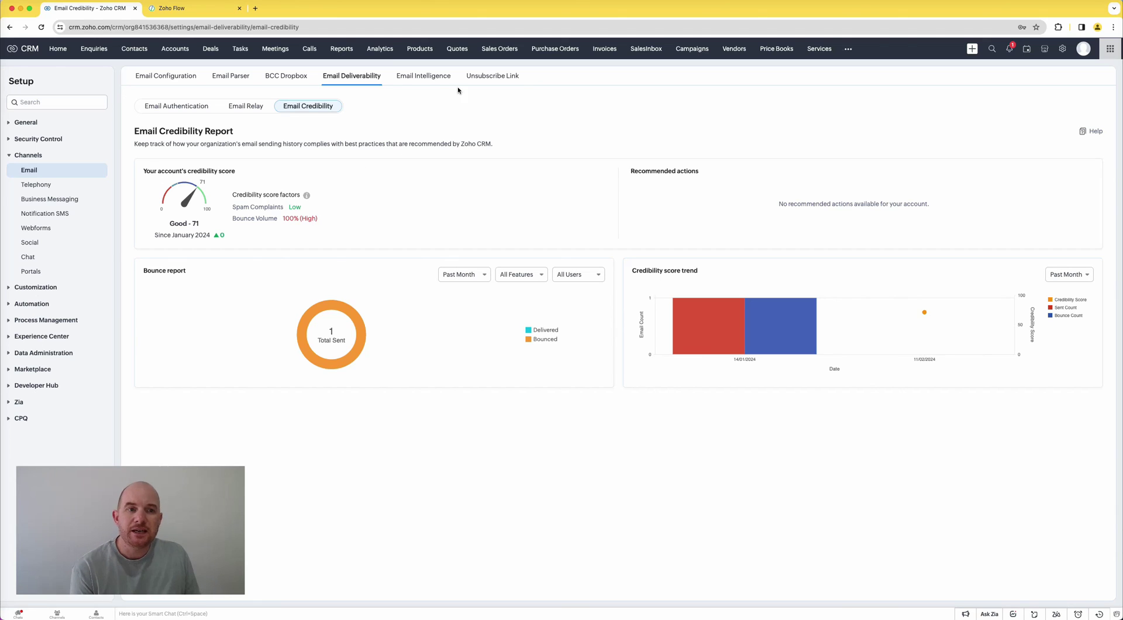
# Examine the Default unsubscribe link's settings, preview its standard landing page, and close it.
pyautogui.click(493, 75)
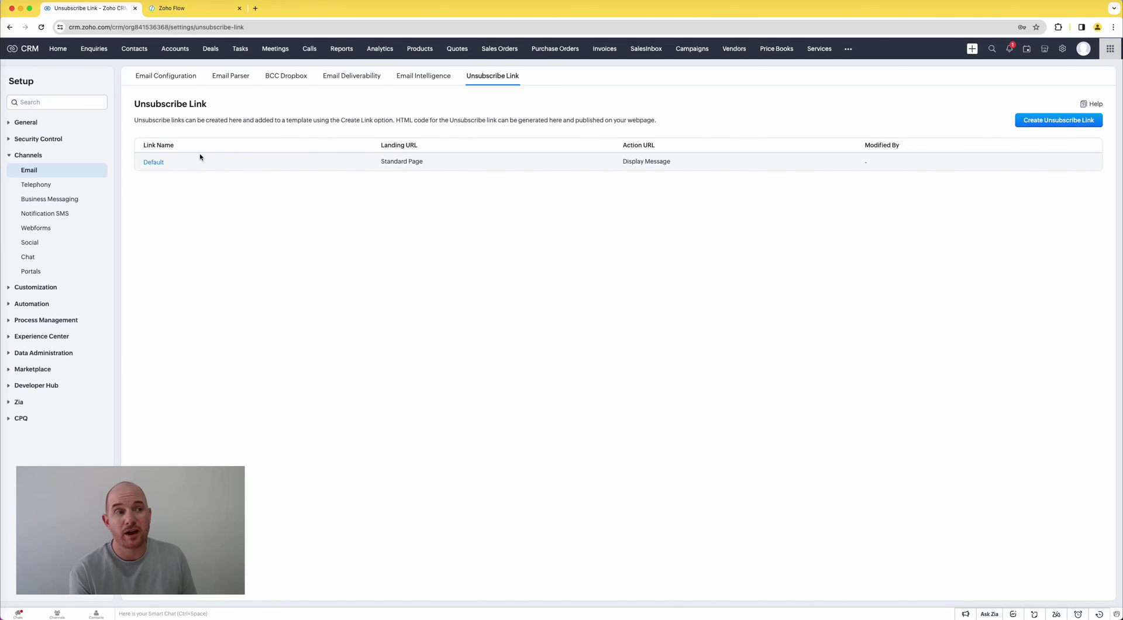
pyautogui.click(152, 163)
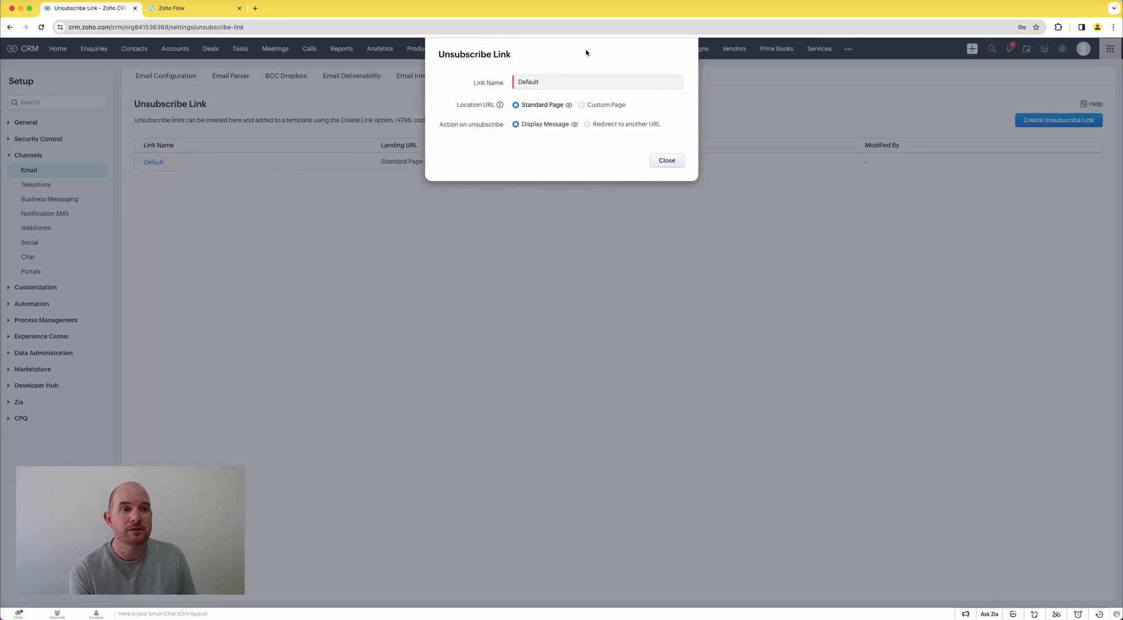
pyautogui.click(568, 106)
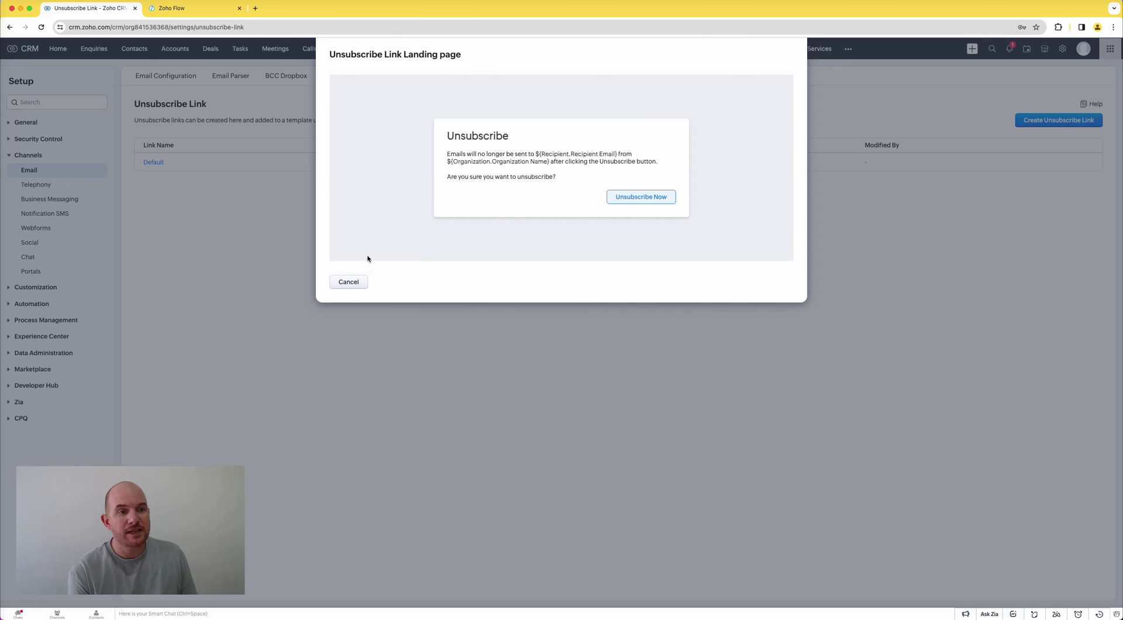
pyautogui.click(351, 285)
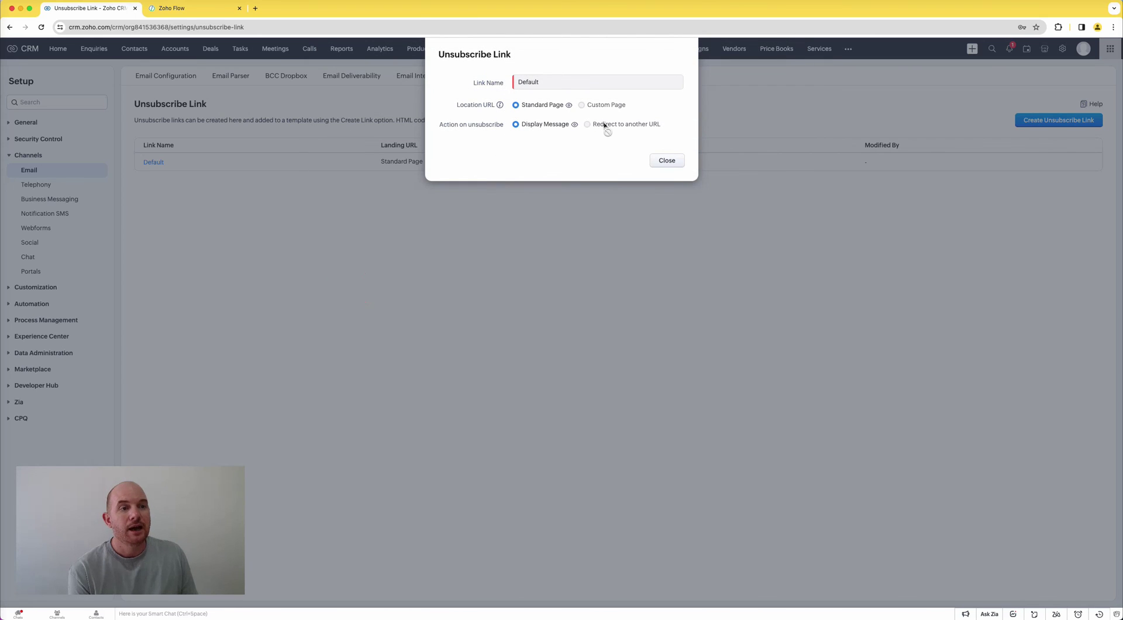
pyautogui.click(674, 164)
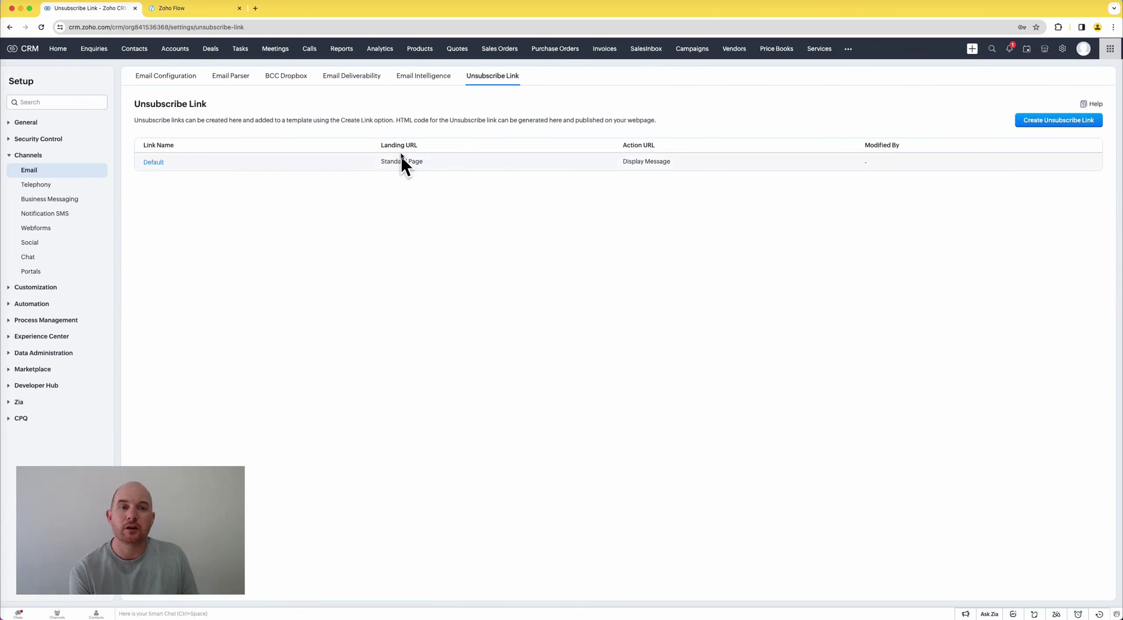
# Review the Email Insights settings and go back to the Email Credibility report.
pyautogui.click(436, 76)
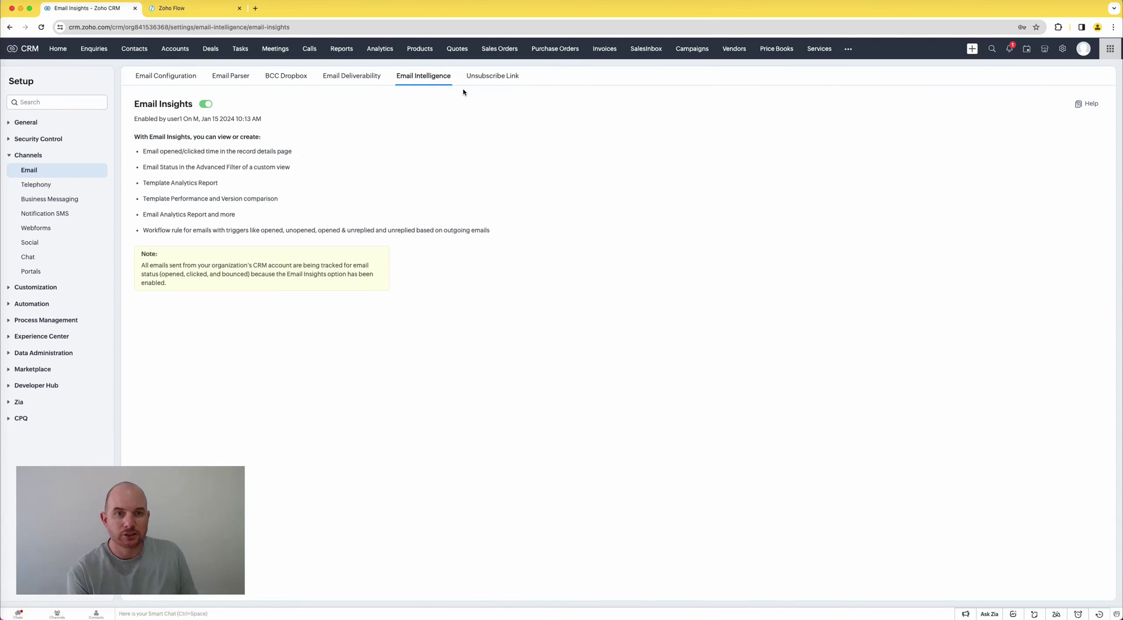
pyautogui.click(342, 80)
pyautogui.click(330, 109)
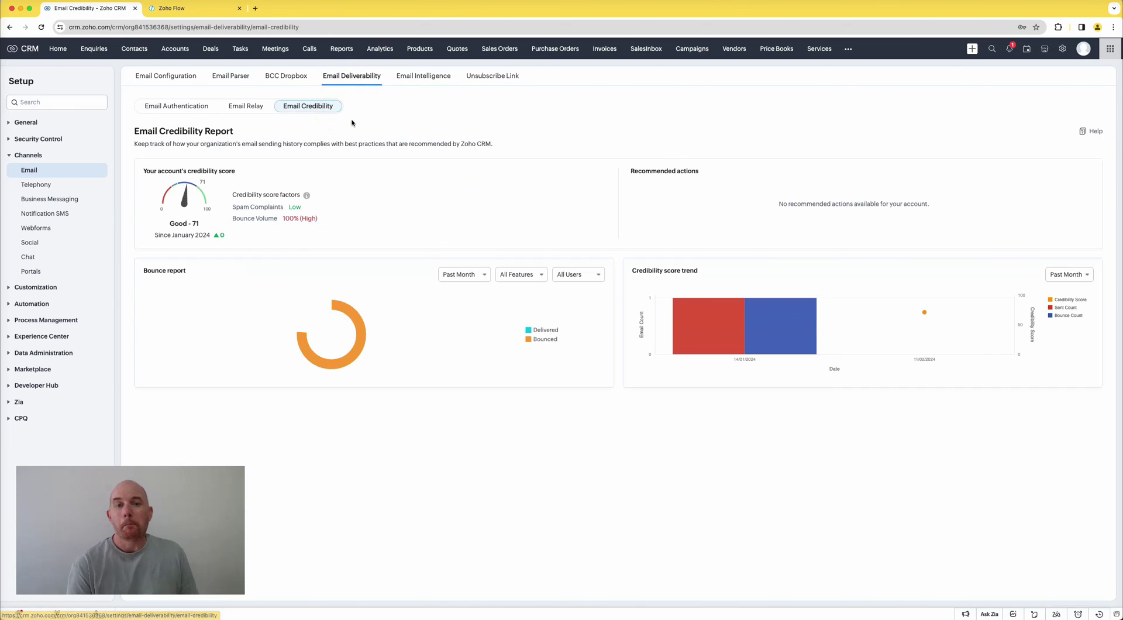